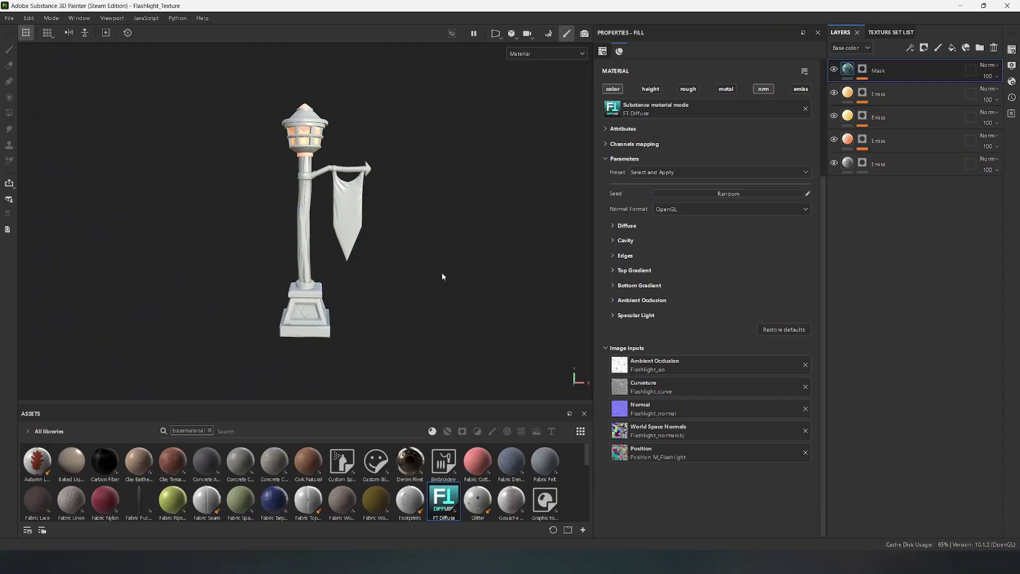
Orbit the lamp post, previewing its roughness and base color channels, then return to material view.
{"action": "mouse_move", "coordinate": [442, 273]}
{"action": "left_mouse_down", "text": "alt"}
{"action": "mouse_move", "coordinate": [373, 273]}
{"action": "mouse_move", "coordinate": [427, 266]}
{"action": "left_mouse_up", "text": "alt"}
{"action": "middle_click_drag", "start_coordinate": [310, 244], "coordinate": [321, 246], "text": "alt"}
{"action": "right_click_drag", "start_coordinate": [390, 252], "coordinate": [427, 261], "text": "alt"}
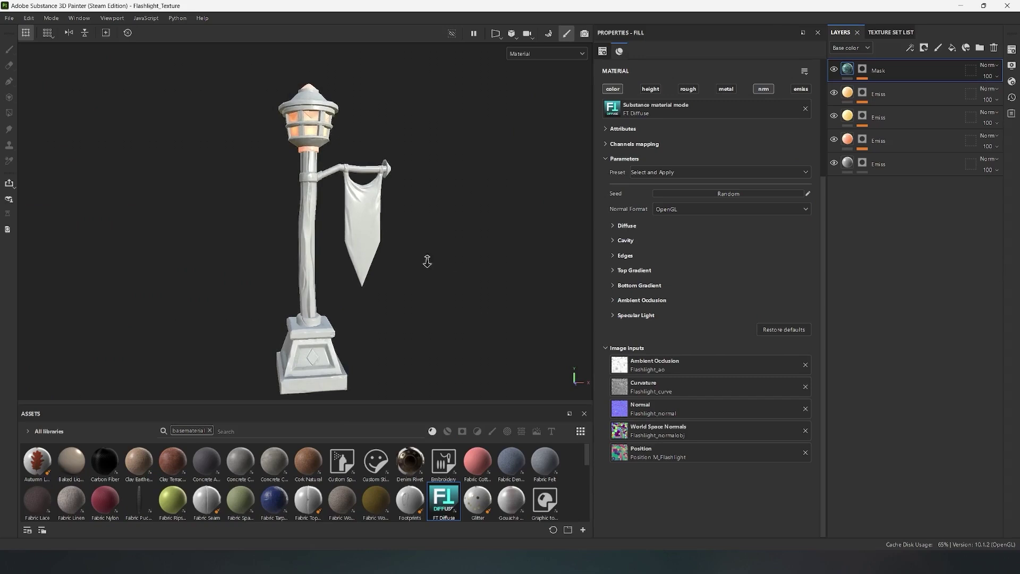
{"action": "left_click_drag", "start_coordinate": [427, 260], "coordinate": [262, 259], "text": "alt"}
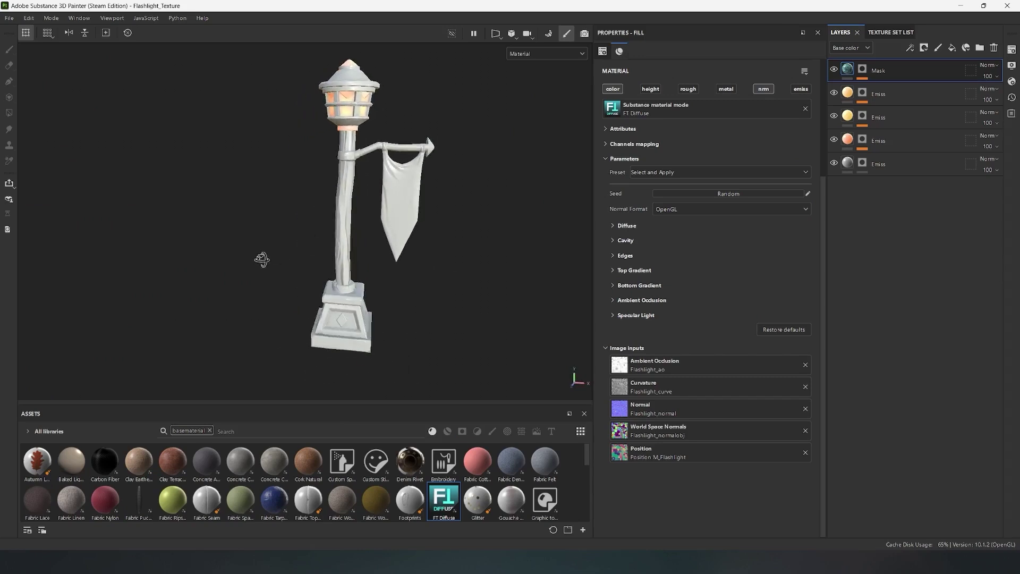
{"action": "key", "text": "c"}
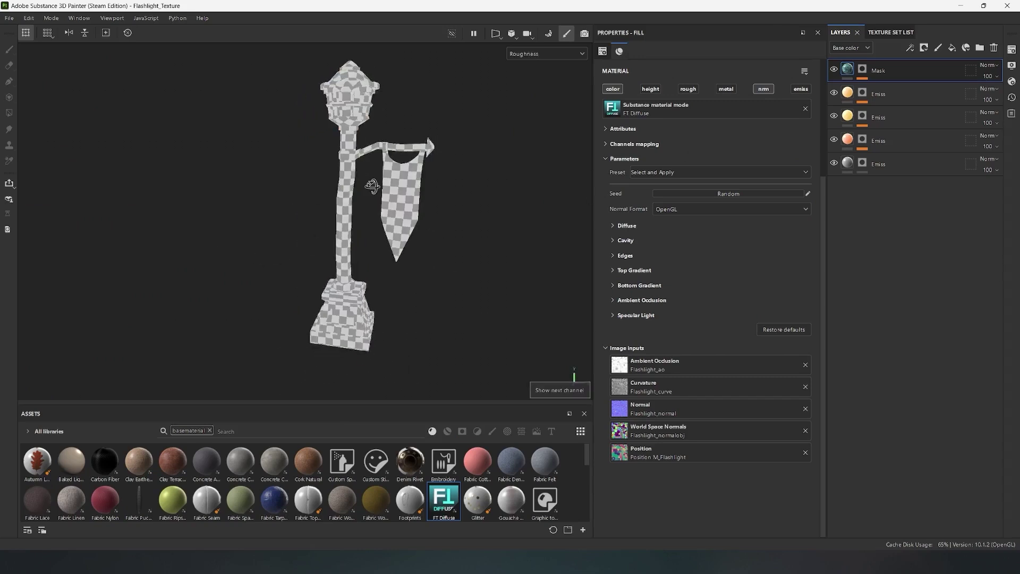
{"action": "left_click_drag", "start_coordinate": [373, 186], "coordinate": [338, 184], "text": "alt"}
{"action": "left_click", "coordinate": [524, 53]}
{"action": "left_click", "coordinate": [527, 98]}
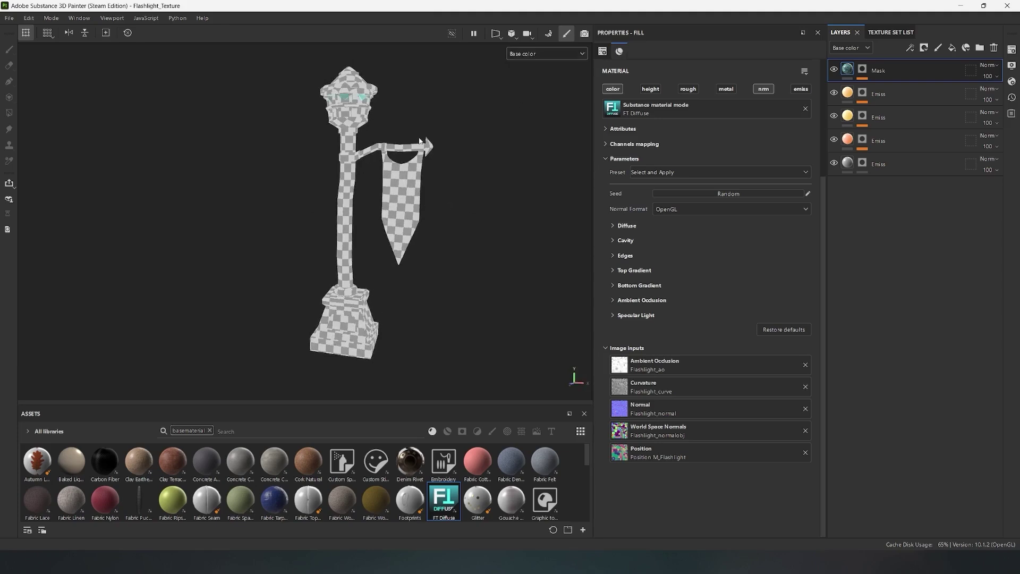
{"action": "left_click_drag", "start_coordinate": [425, 127], "coordinate": [418, 147], "text": "alt"}
{"action": "key", "text": "m"}
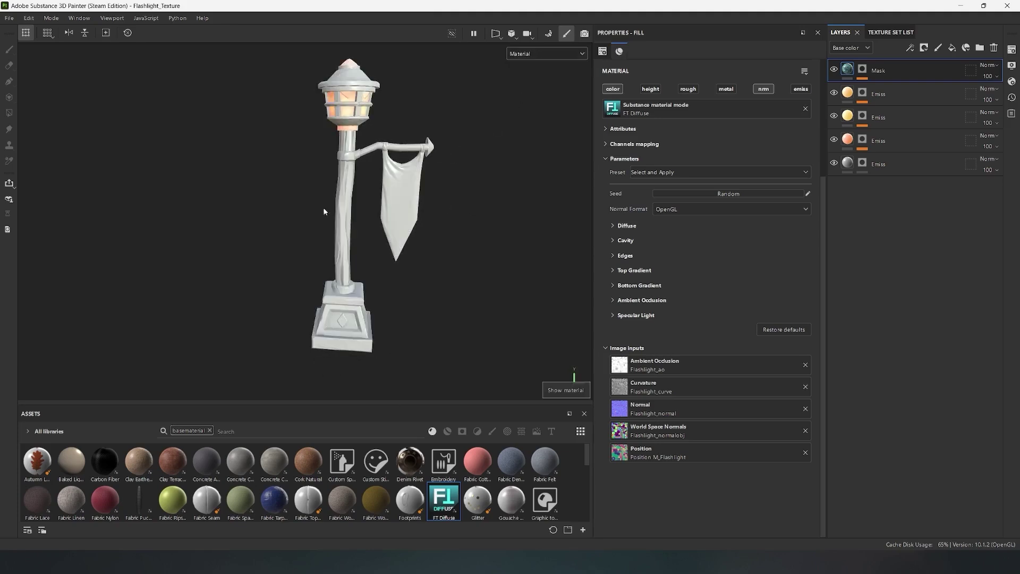
Look around the lamp post, then add FT Diffuse as a top fill layer, tinting it teal.
{"action": "right_click_drag", "start_coordinate": [371, 202], "coordinate": [269, 198], "text": "alt"}
{"action": "left_click_drag", "start_coordinate": [269, 198], "coordinate": [341, 213], "text": "alt"}
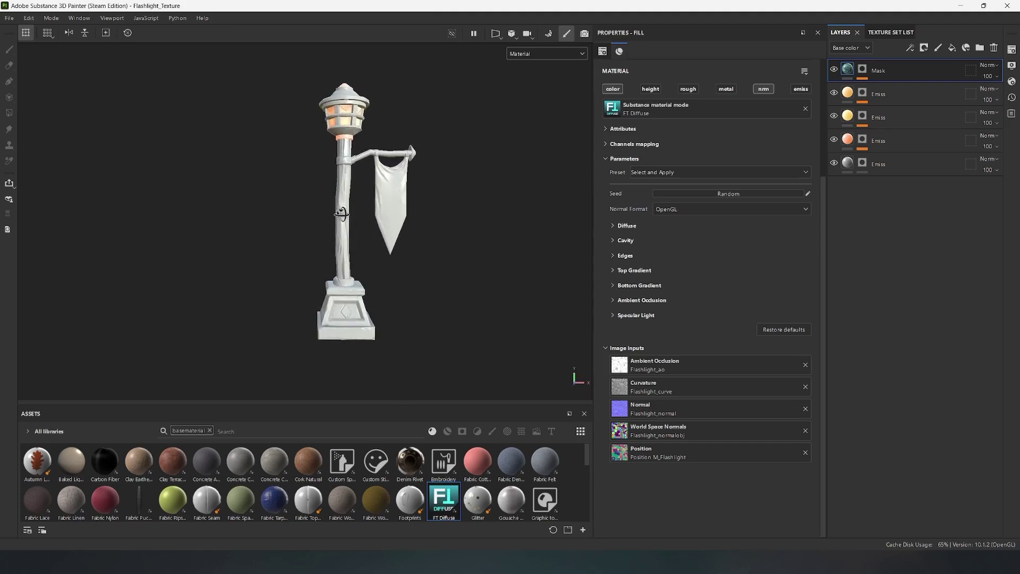
{"action": "left_click_drag", "start_coordinate": [482, 265], "coordinate": [458, 269], "text": "alt"}
{"action": "middle_click_drag", "start_coordinate": [458, 269], "coordinate": [467, 274], "text": "alt"}
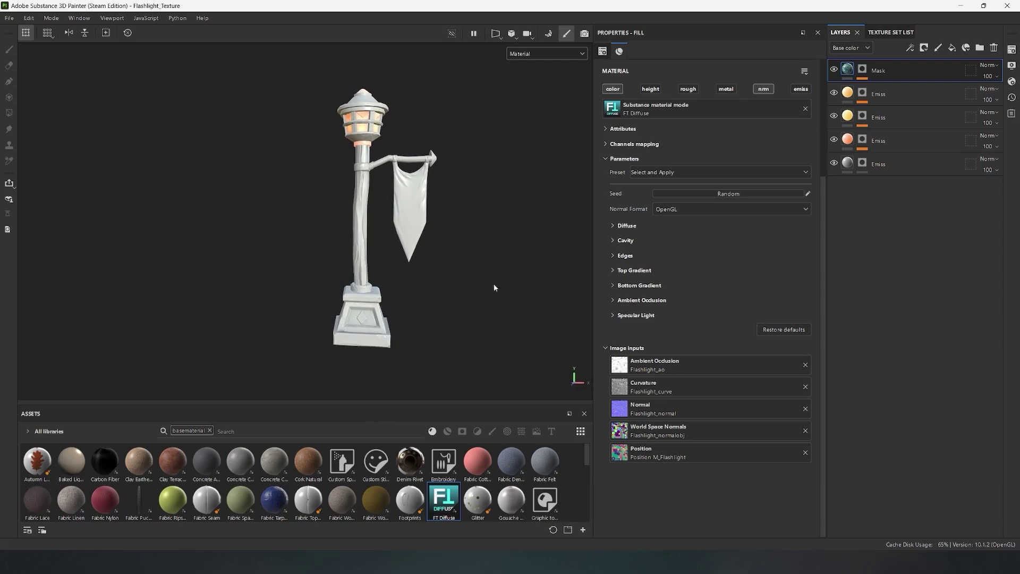
{"action": "left_click_drag", "start_coordinate": [495, 288], "coordinate": [435, 301], "text": "alt"}
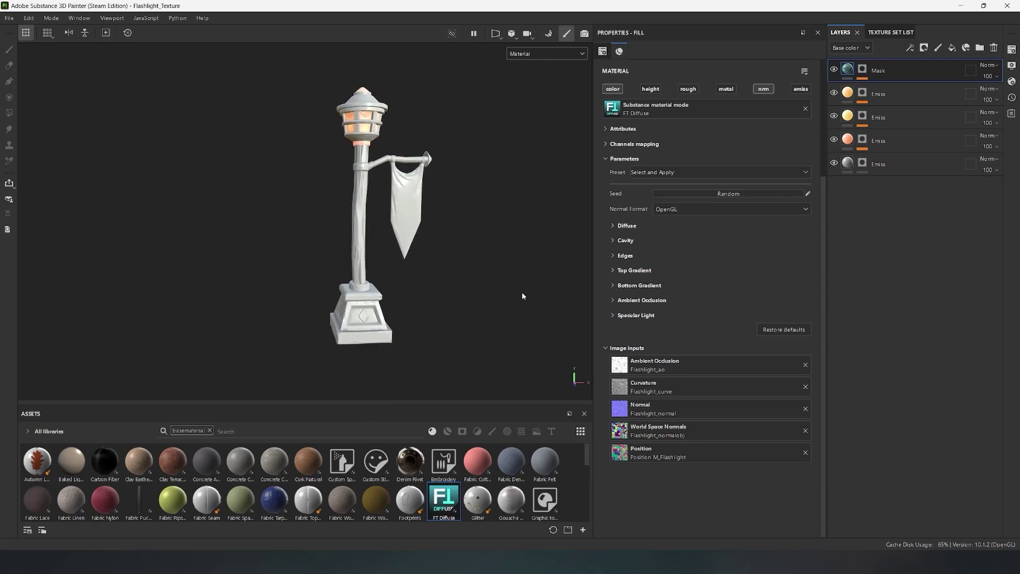
{"action": "left_click_drag", "start_coordinate": [522, 293], "coordinate": [467, 286], "text": "alt"}
{"action": "left_click_drag", "start_coordinate": [486, 484], "coordinate": [348, 249]}
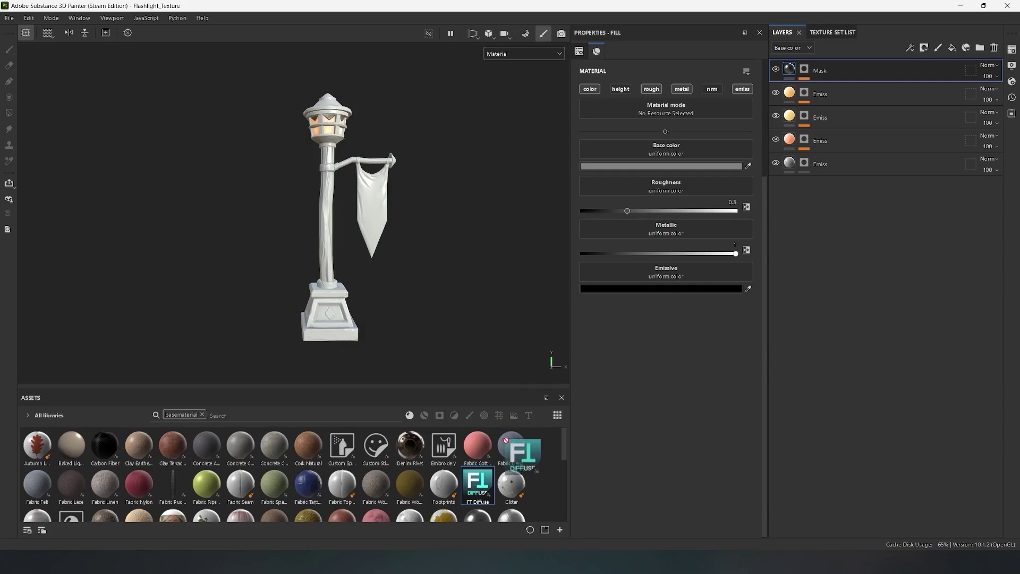
Reframe the lamp post and switch the viewport to the Base color channel.
{"action": "mouse_move", "coordinate": [419, 245]}
{"action": "left_mouse_down", "text": "alt"}
{"action": "mouse_move", "coordinate": [294, 233]}
{"action": "mouse_move", "coordinate": [412, 238]}
{"action": "left_mouse_up", "text": "alt"}
{"action": "middle_click_drag", "start_coordinate": [315, 207], "coordinate": [357, 225], "text": "alt"}
{"action": "scroll", "coordinate": [357, 224], "scroll_direction": "up", "scroll_amount": 1}
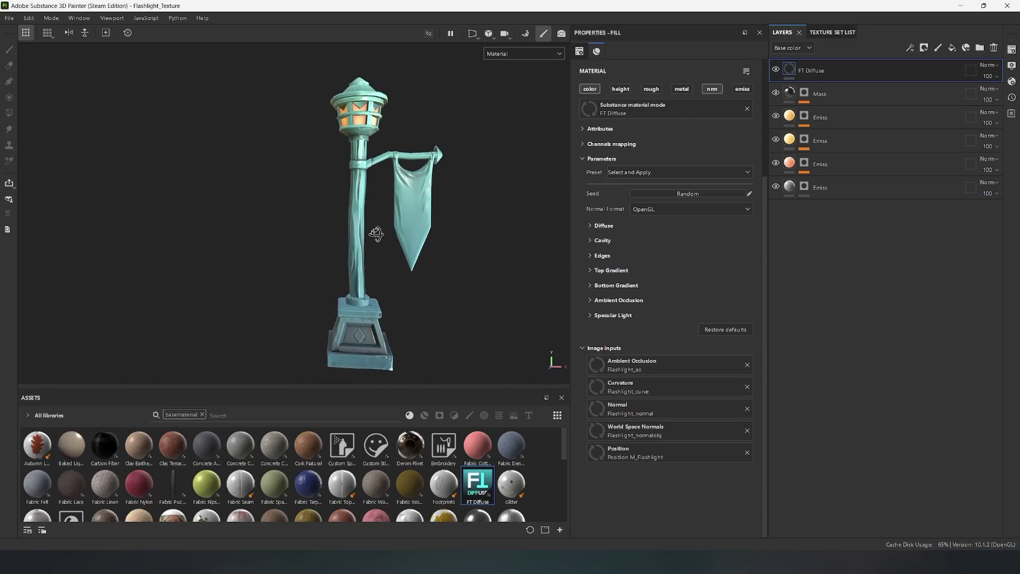
{"action": "left_click", "coordinate": [552, 54]}
{"action": "left_click", "coordinate": [524, 97]}
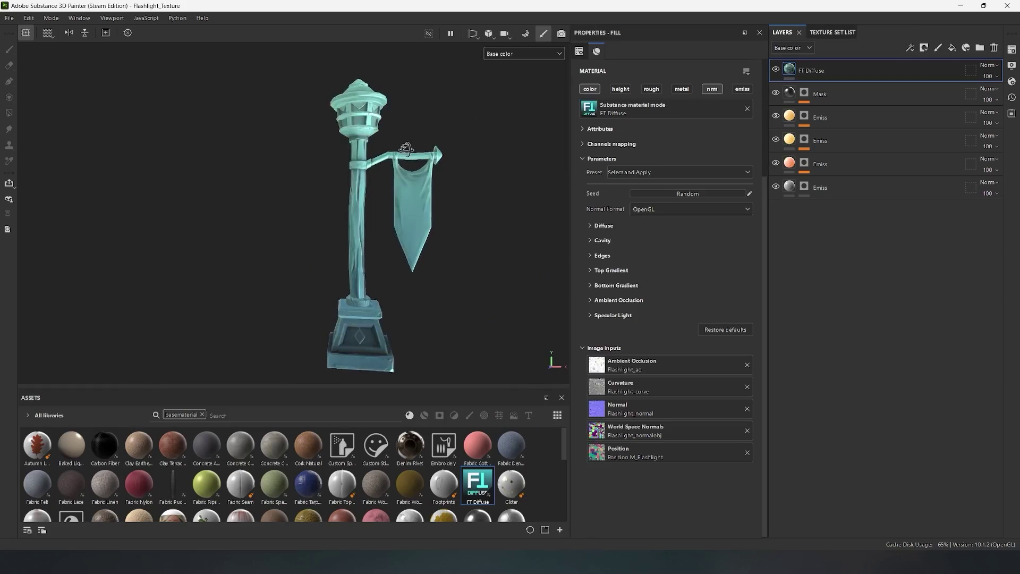
Give the FT Diffuse layer a black mask with a color selection of the shaft's orange ID.
{"action": "right_click", "coordinate": [791, 71]}
{"action": "left_click", "coordinate": [818, 73]}
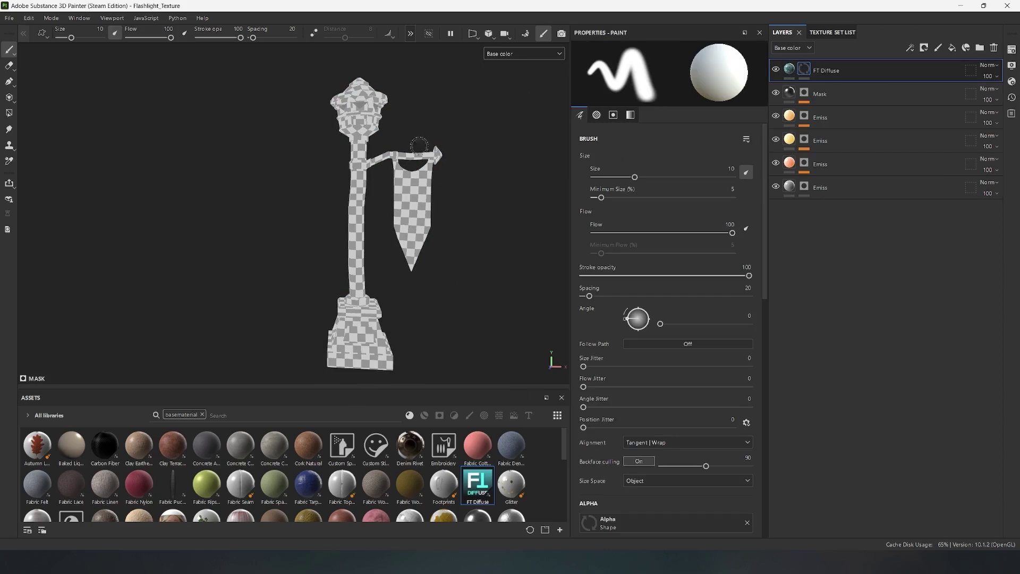
{"action": "right_click", "coordinate": [817, 73]}
{"action": "left_click", "coordinate": [854, 460]}
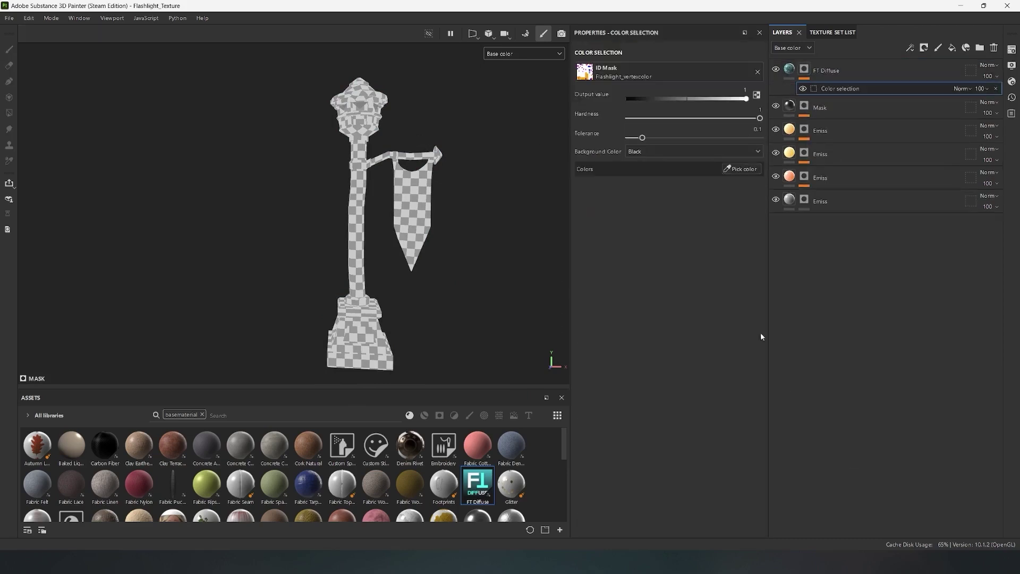
{"action": "left_click", "coordinate": [750, 171]}
{"action": "left_click", "coordinate": [368, 213]}
Apply the Wood preset to the shaft layer and add another FT Diffuse fill layer on top.
{"action": "left_click", "coordinate": [790, 69]}
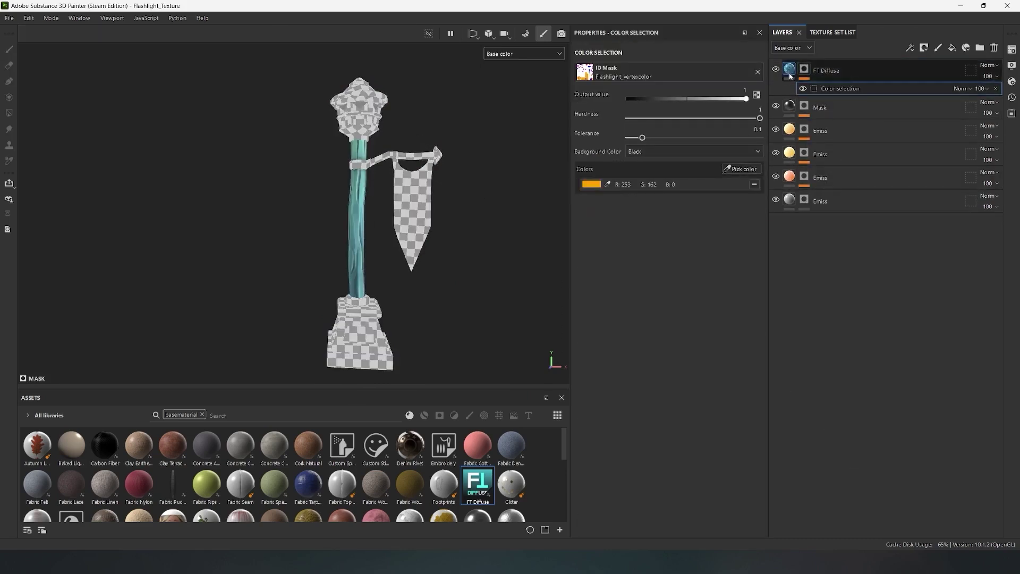
{"action": "left_click", "coordinate": [646, 173]}
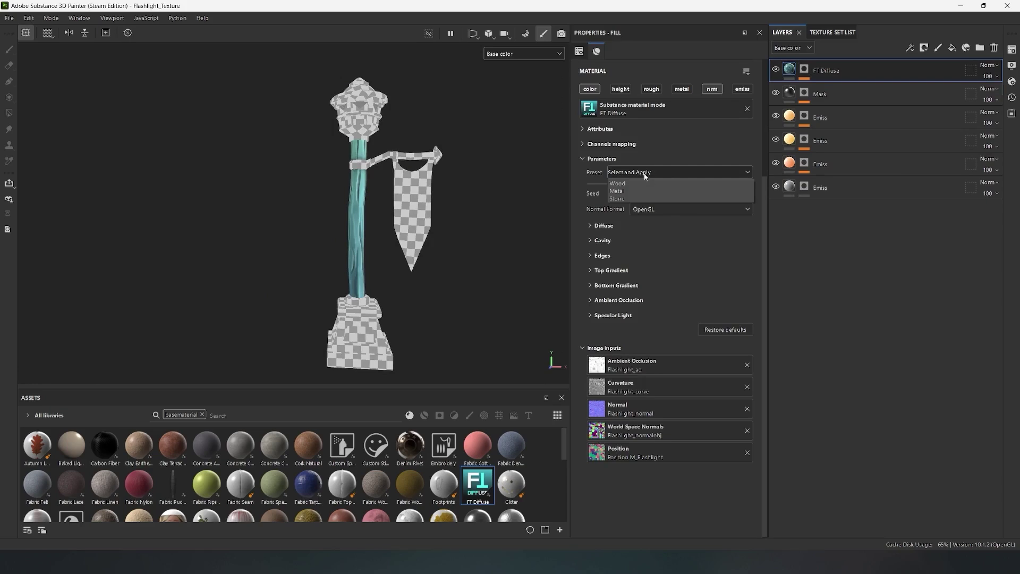
{"action": "left_click", "coordinate": [622, 184]}
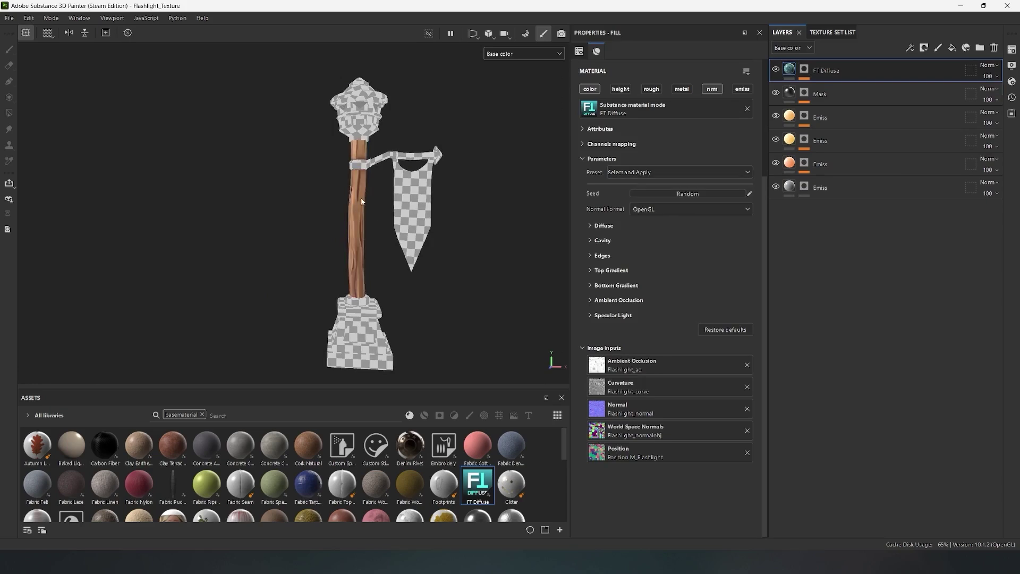
{"action": "left_click_drag", "start_coordinate": [478, 484], "coordinate": [774, 246]}
Give the top FT Diffuse layer a black mask with a color selection of the base's magenta ID.
{"action": "right_click", "coordinate": [793, 68]}
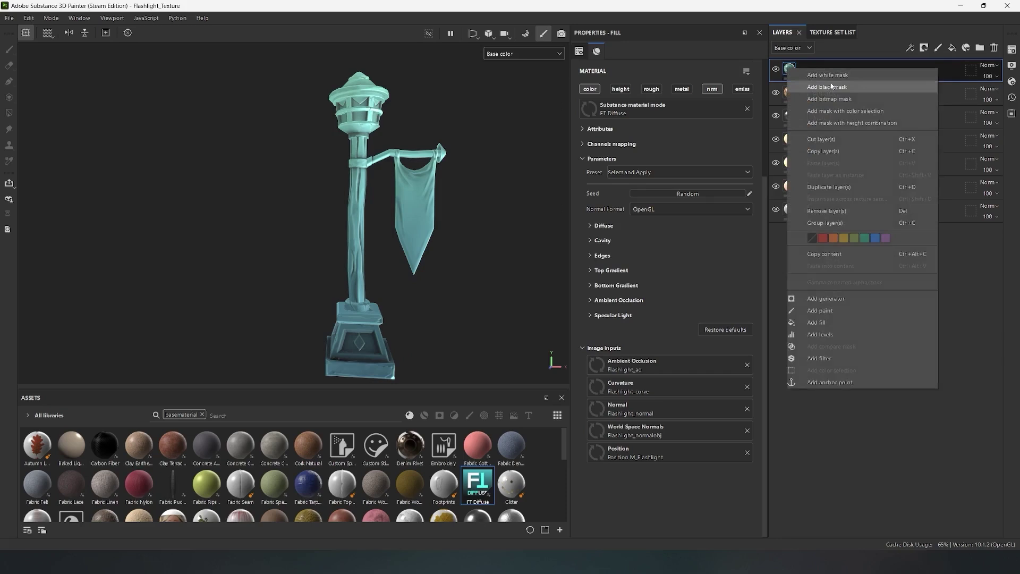
{"action": "left_click", "coordinate": [813, 82]}
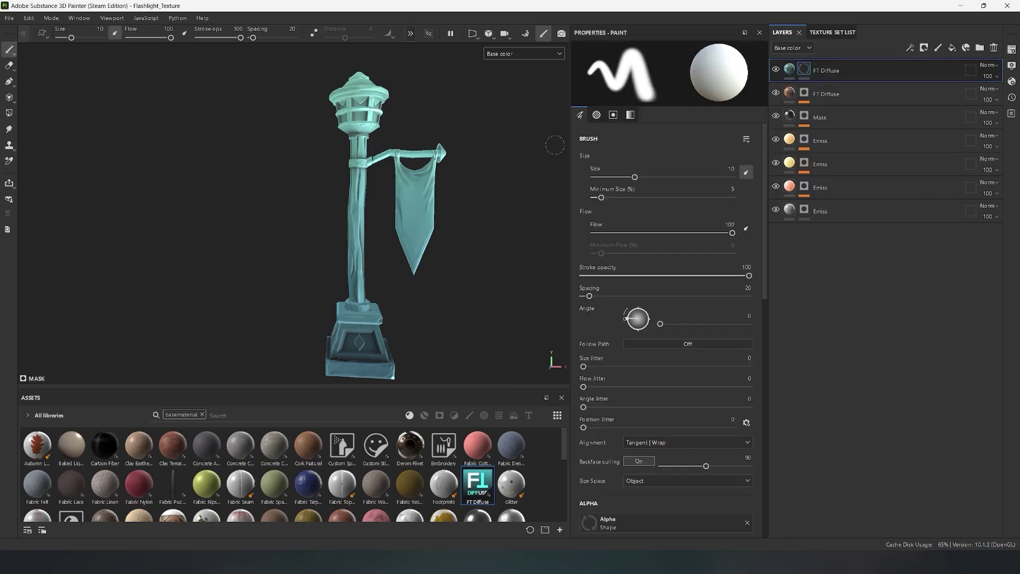
{"action": "right_click", "coordinate": [806, 69]}
{"action": "left_click", "coordinate": [876, 464]}
{"action": "left_click", "coordinate": [743, 169]}
{"action": "left_click", "coordinate": [355, 320]}
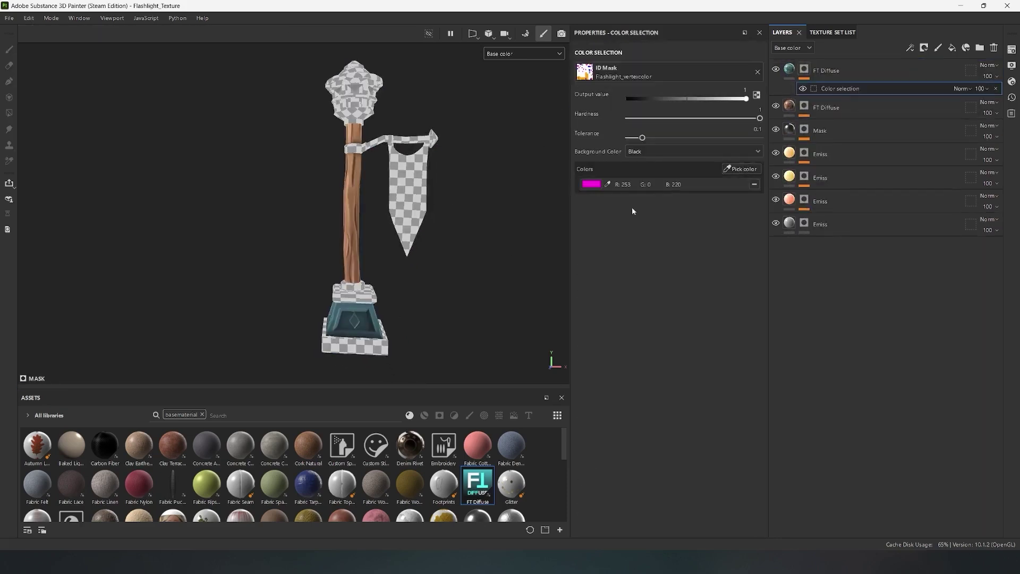
Apply the Stone preset to the base layer and orbit to check the result.
{"action": "left_click", "coordinate": [790, 69]}
{"action": "left_click", "coordinate": [602, 226]}
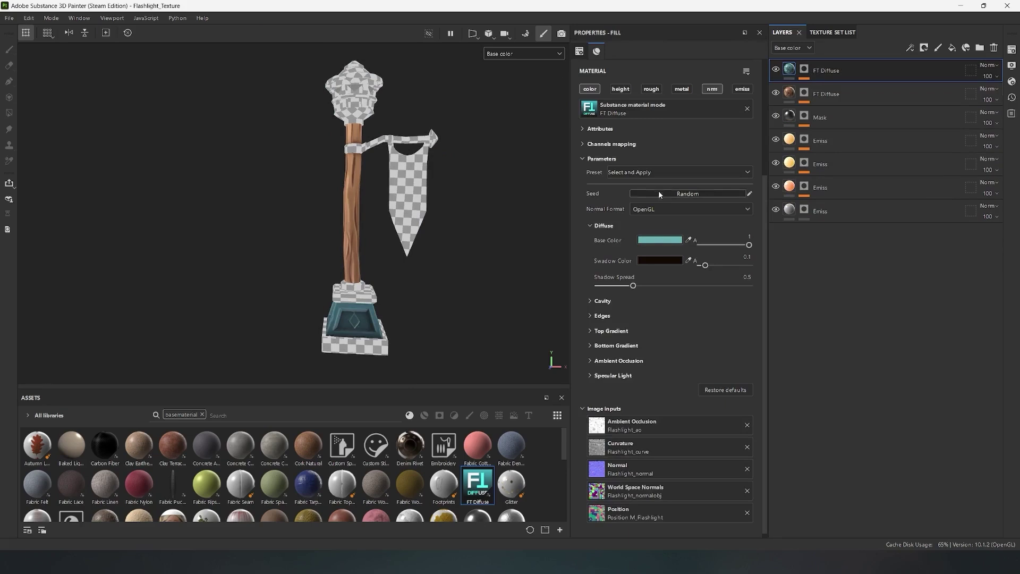
{"action": "left_click", "coordinate": [631, 173]}
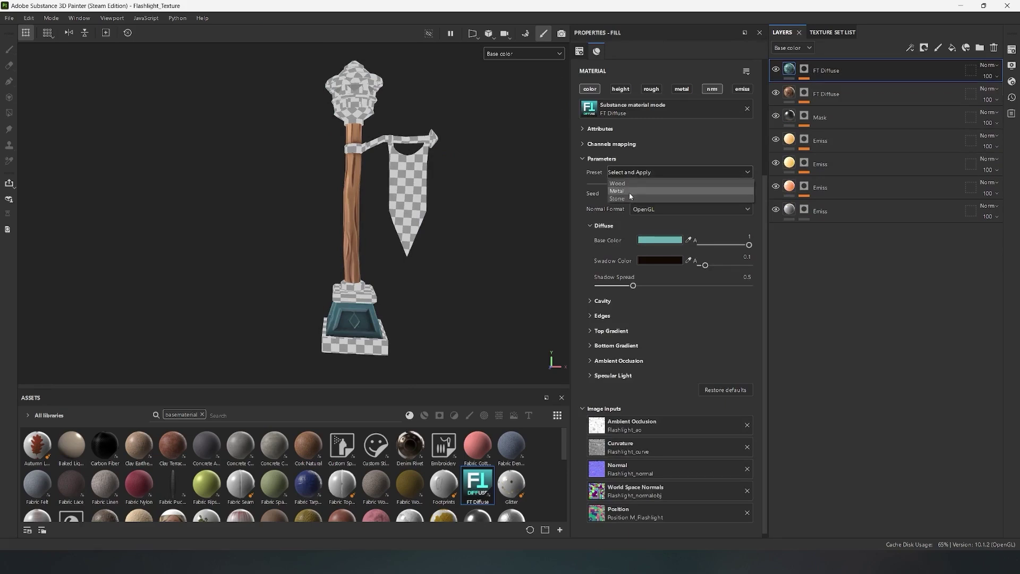
{"action": "left_click", "coordinate": [618, 199]}
{"action": "left_click_drag", "start_coordinate": [360, 229], "coordinate": [341, 288], "text": "alt"}
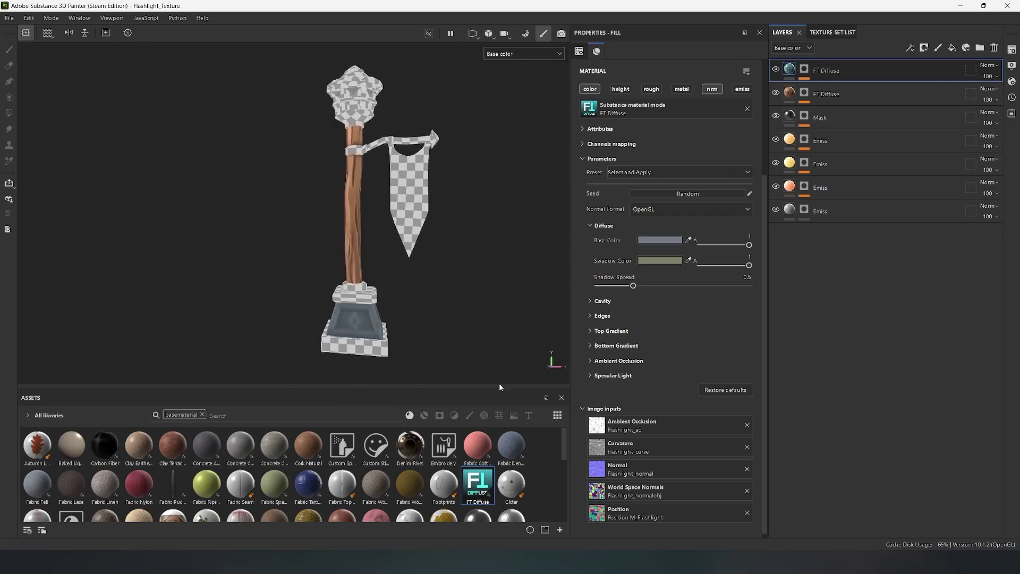
Add a third FT Diffuse layer with a black mask and a color selection of the blue ID.
{"action": "left_click_drag", "start_coordinate": [479, 490], "coordinate": [400, 345]}
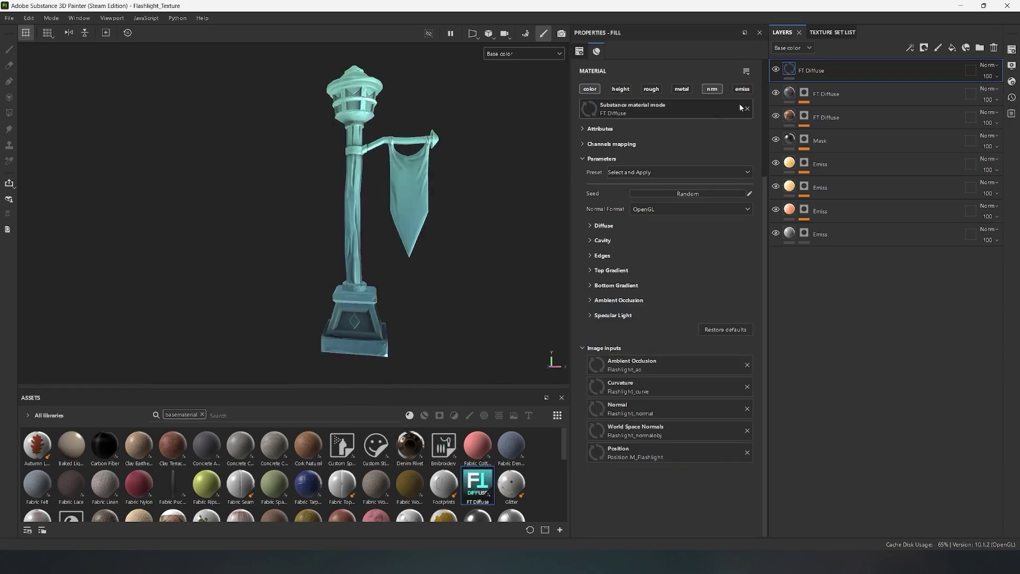
{"action": "right_click", "coordinate": [794, 73]}
{"action": "left_click", "coordinate": [856, 91]}
{"action": "right_click", "coordinate": [809, 70]}
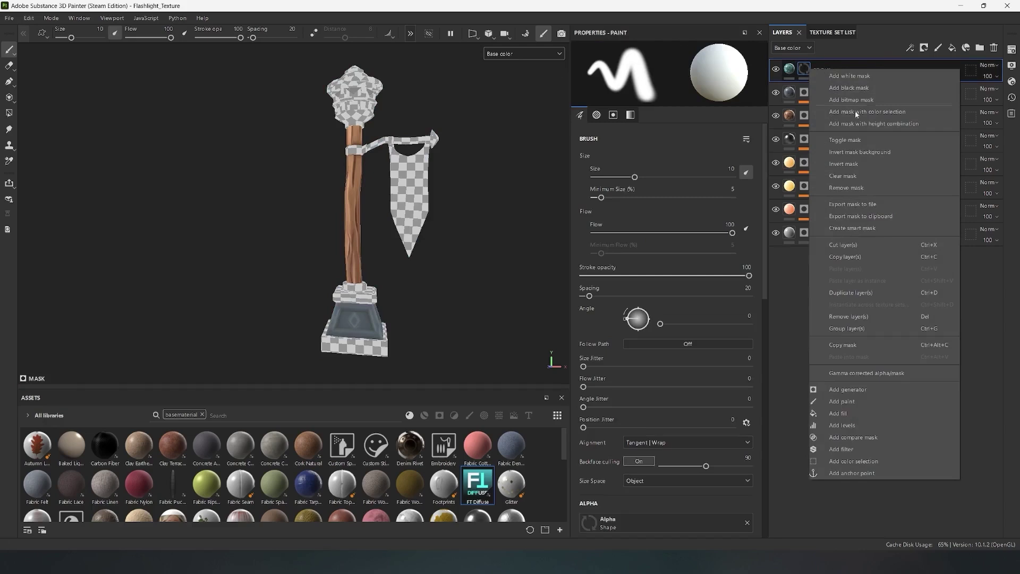
{"action": "left_click", "coordinate": [854, 461]}
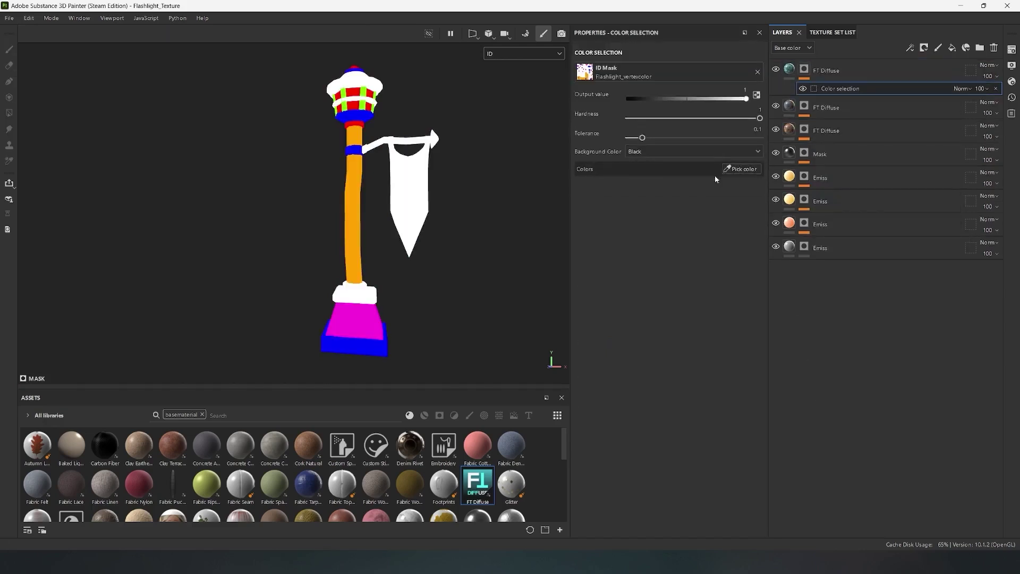
{"action": "left_click", "coordinate": [371, 344]}
Polygon-fill the lamp roof, collar and base slab into the mask, adding the green ID.
{"action": "scroll", "coordinate": [370, 319], "scroll_direction": "up", "scroll_amount": 4}
{"action": "right_click", "coordinate": [804, 70]}
{"action": "left_click", "coordinate": [846, 397]}
{"action": "key", "text": "4"}
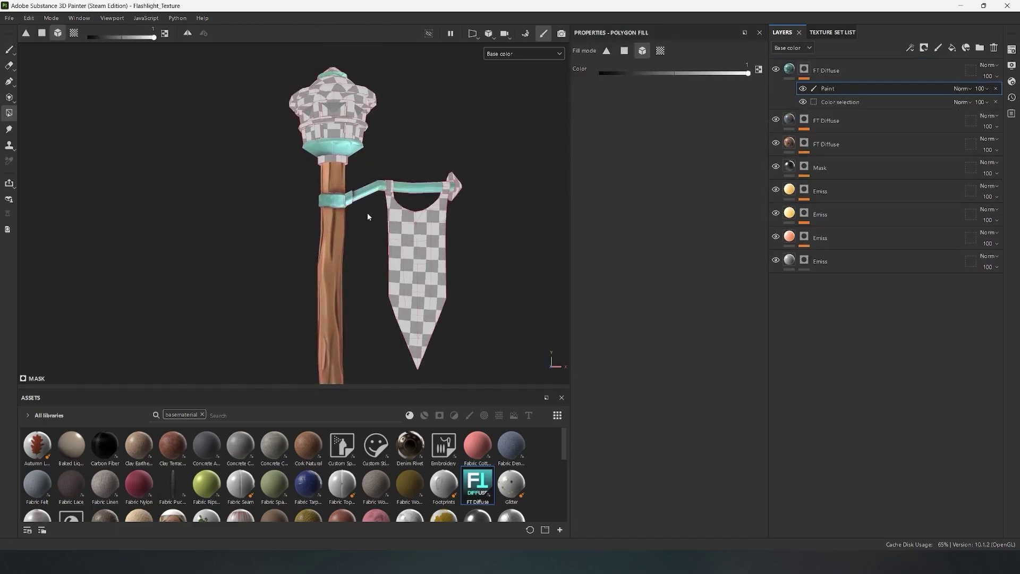
{"action": "left_click", "coordinate": [330, 93]}
{"action": "mouse_move", "coordinate": [331, 101]}
{"action": "left_mouse_down", "text": "alt"}
{"action": "mouse_move", "coordinate": [346, 106]}
{"action": "mouse_move", "coordinate": [335, 120]}
{"action": "left_mouse_up", "text": "alt"}
{"action": "left_click", "coordinate": [856, 101]}
{"action": "left_click", "coordinate": [743, 167]}
{"action": "left_click", "coordinate": [348, 114]}
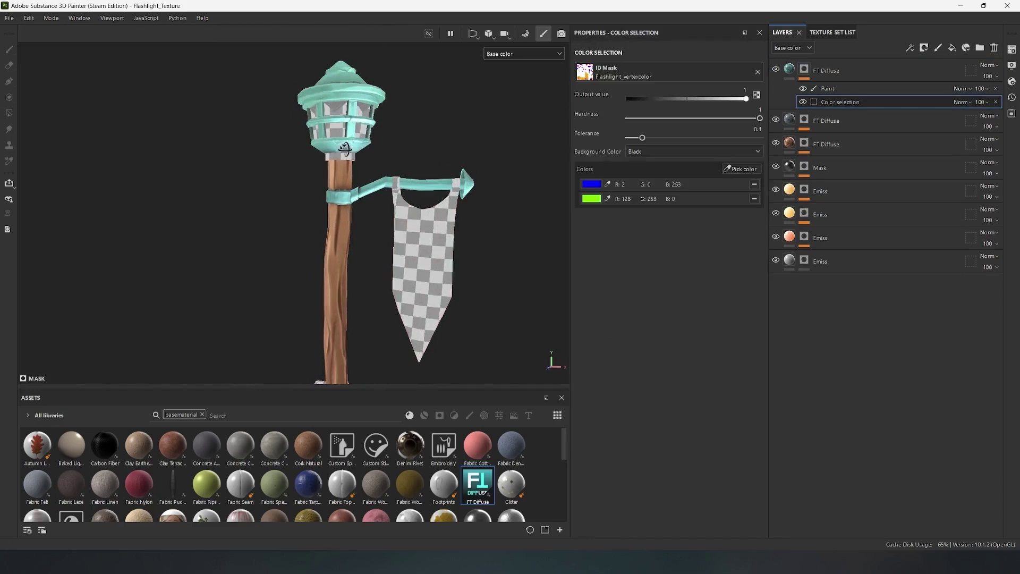
{"action": "left_click", "coordinate": [828, 89]}
{"action": "left_click", "coordinate": [333, 160]}
{"action": "middle_click_drag", "start_coordinate": [340, 313], "coordinate": [357, 202], "text": "alt"}
{"action": "left_click", "coordinate": [340, 263]}
{"action": "scroll", "coordinate": [360, 281], "scroll_direction": "down", "scroll_amount": 4}
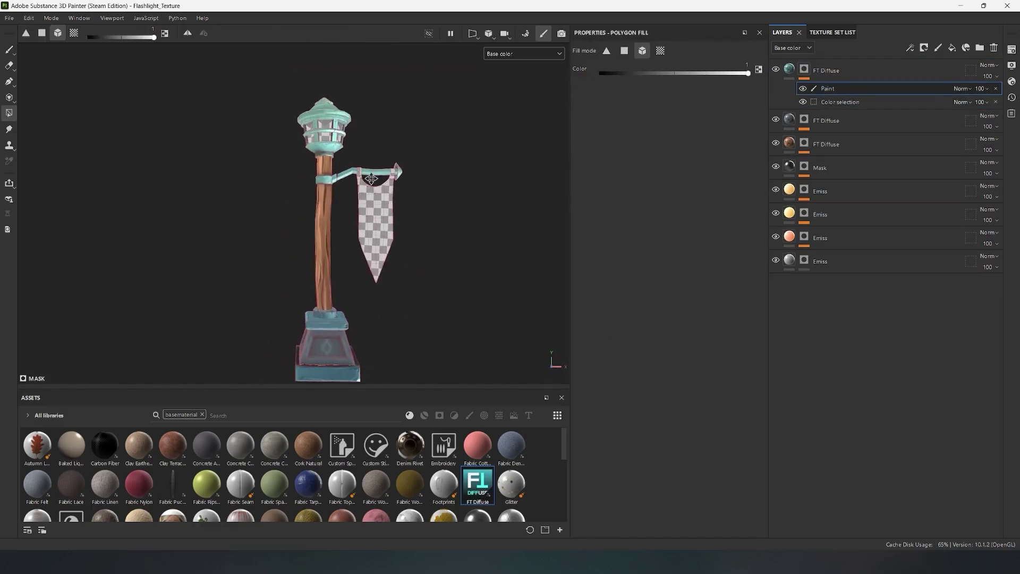
Apply the Metal preset to the top FT Diffuse layer and reframe the whole lamp post.
{"action": "left_click", "coordinate": [789, 71]}
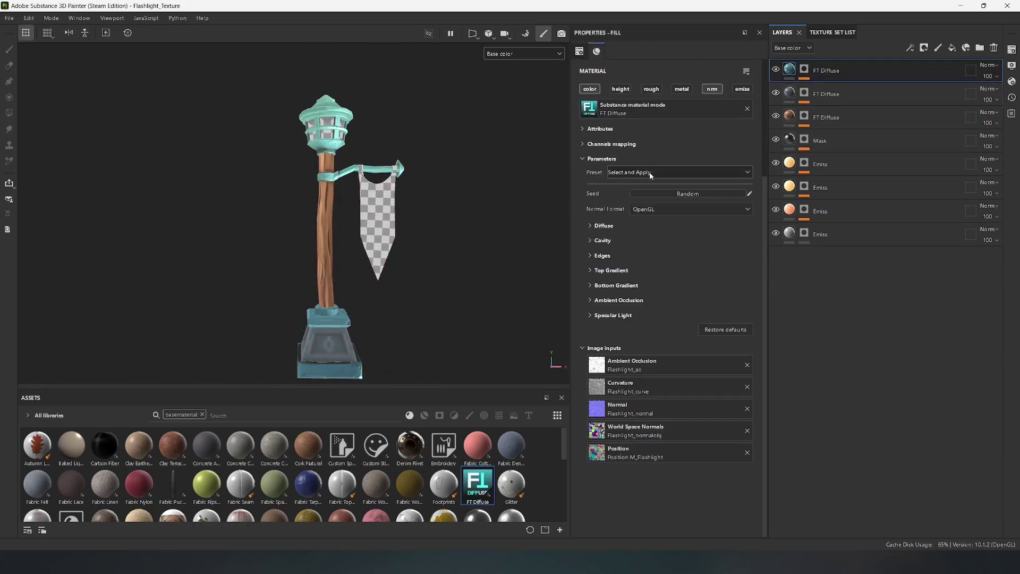
{"action": "left_click", "coordinate": [633, 172]}
{"action": "left_click", "coordinate": [623, 192]}
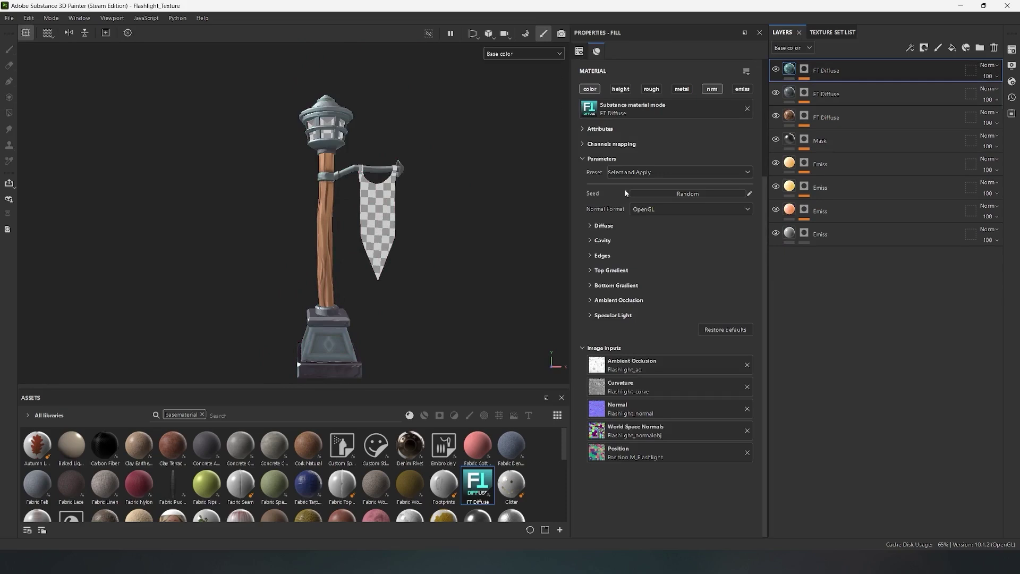
{"action": "mouse_move", "coordinate": [338, 232]}
{"action": "left_mouse_down", "text": "alt"}
{"action": "mouse_move", "coordinate": [337, 223]}
{"action": "mouse_move", "coordinate": [354, 231]}
{"action": "left_mouse_up", "text": "alt"}
{"action": "middle_click_drag", "start_coordinate": [355, 231], "coordinate": [349, 214], "text": "alt"}
{"action": "scroll", "coordinate": [351, 212], "scroll_direction": "down", "scroll_amount": 1}
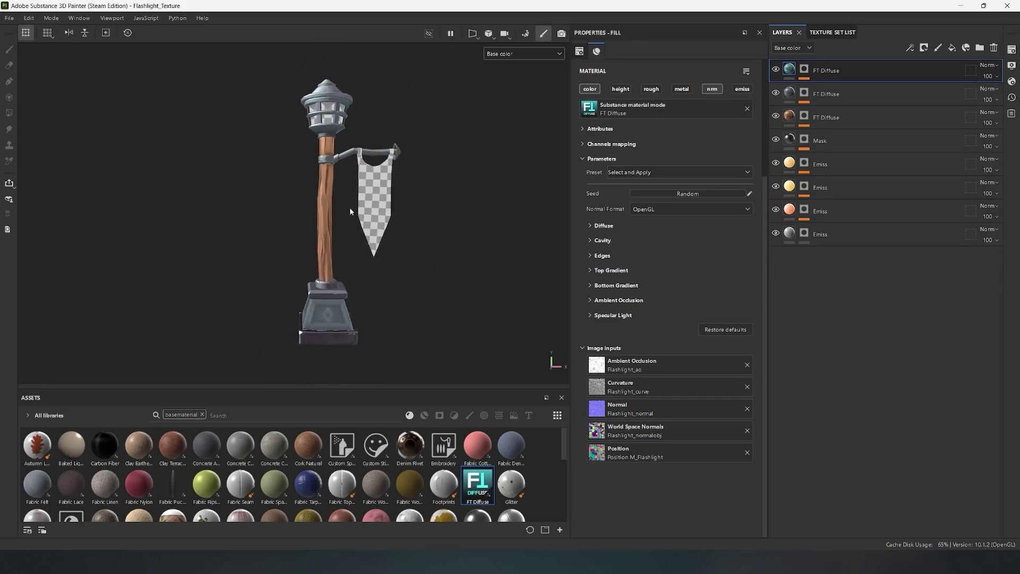
{"action": "left_click_drag", "start_coordinate": [350, 208], "coordinate": [426, 173], "text": "alt"}
View the full material while rotating the lighting and orbiting, then return to the Base color channel.
{"action": "key", "text": "m"}
{"action": "right_click_drag", "start_coordinate": [425, 173], "coordinate": [229, 180], "text": "shift"}
{"action": "left_click_drag", "start_coordinate": [229, 180], "coordinate": [417, 198], "text": "alt"}
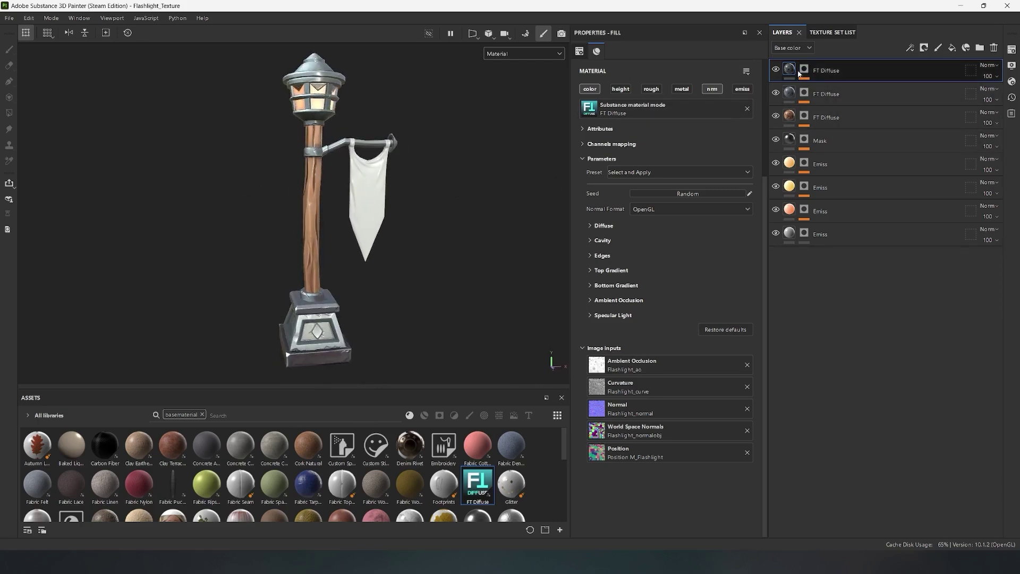
{"action": "key", "text": "c"}
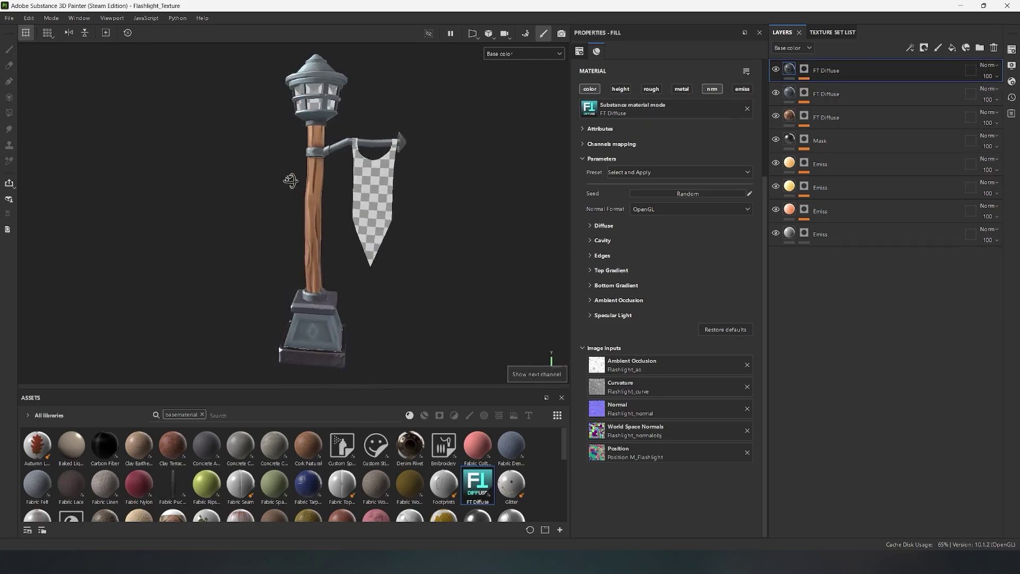
{"action": "left_click_drag", "start_coordinate": [372, 148], "coordinate": [420, 162], "text": "alt"}
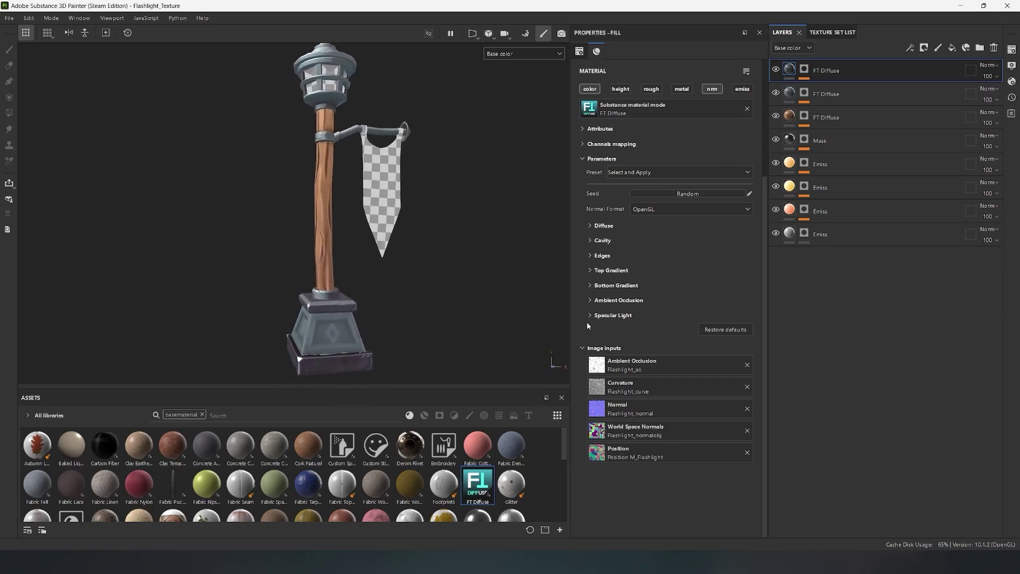
Expand Specular Light and set its horizontal angle to about 126.
{"action": "left_click", "coordinate": [606, 315]}
{"action": "scroll", "coordinate": [678, 306], "scroll_direction": "down", "scroll_amount": 2}
{"action": "left_click_drag", "start_coordinate": [692, 289], "coordinate": [692, 327]}
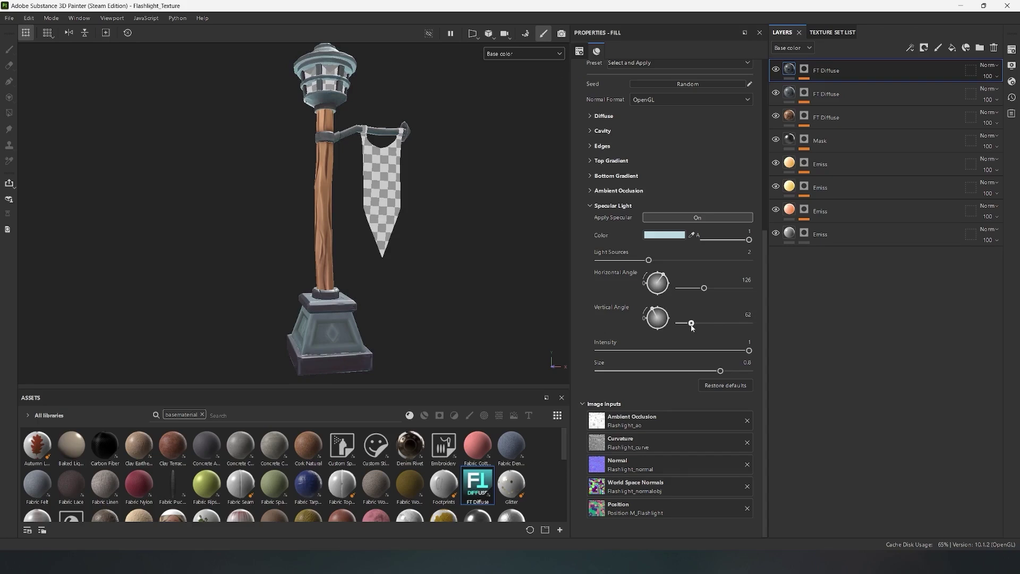
Check the lamp's highlights from a few angles and open the specular light colour choice.
{"action": "left_click_drag", "start_coordinate": [458, 240], "coordinate": [422, 246], "text": "alt"}
{"action": "right_click_drag", "start_coordinate": [422, 246], "coordinate": [202, 226], "text": "alt"}
{"action": "left_click_drag", "start_coordinate": [202, 226], "coordinate": [251, 237], "text": "alt"}
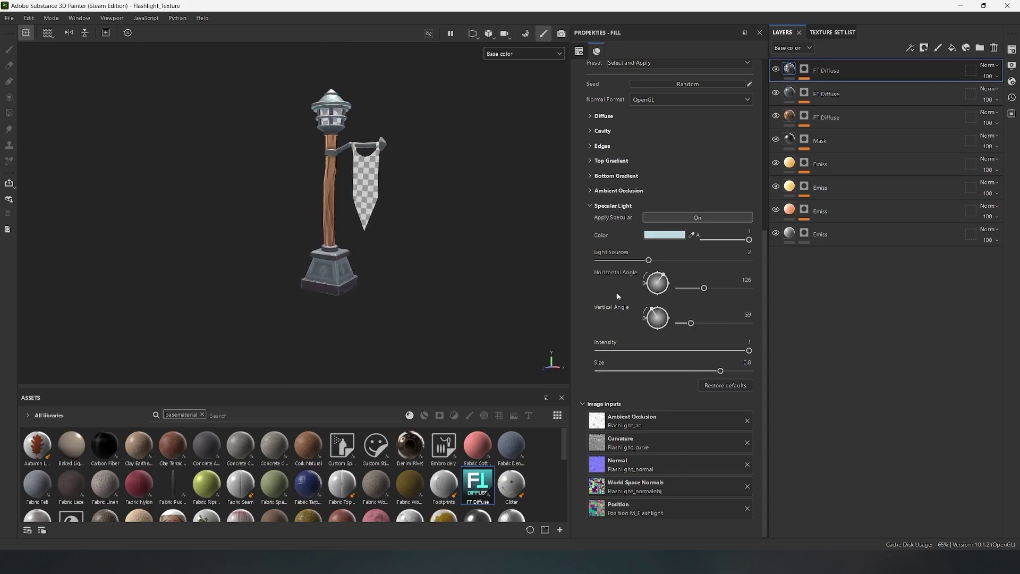
{"action": "left_click", "coordinate": [658, 235]}
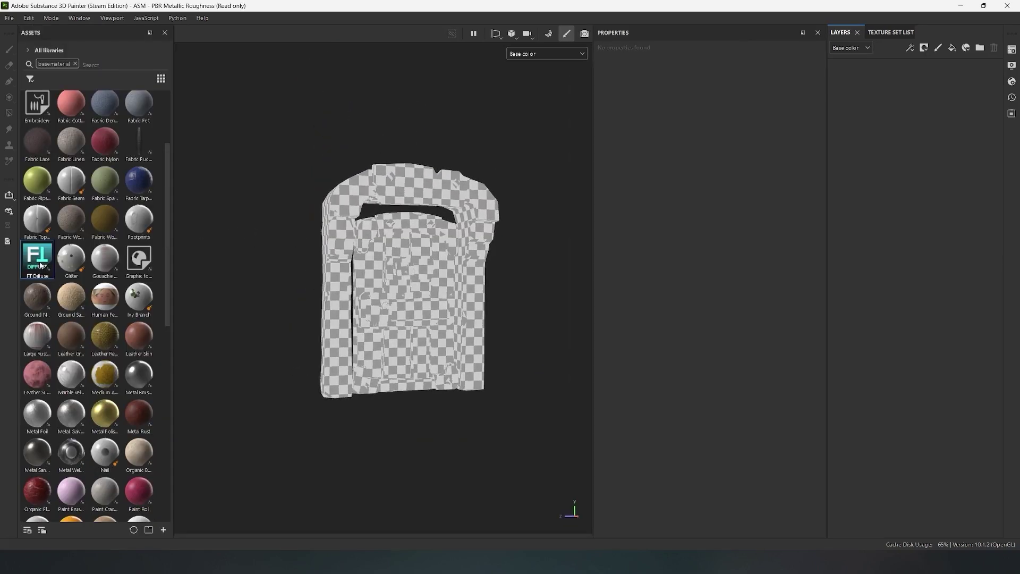
Drop FT Diffuse onto the stylized door mesh and turn the door to face the camera.
{"action": "left_click_drag", "start_coordinate": [38, 261], "coordinate": [414, 271]}
{"action": "left_click_drag", "start_coordinate": [349, 240], "coordinate": [374, 269], "text": "alt"}
{"action": "left_click_drag", "start_coordinate": [479, 232], "coordinate": [483, 235], "text": "alt"}
Add a black mask to the FT Diffuse layer and polygon-fill the door's plank panels to reveal it.
{"action": "right_click", "coordinate": [851, 74]}
{"action": "left_click", "coordinate": [901, 93]}
{"action": "key", "text": "4"}
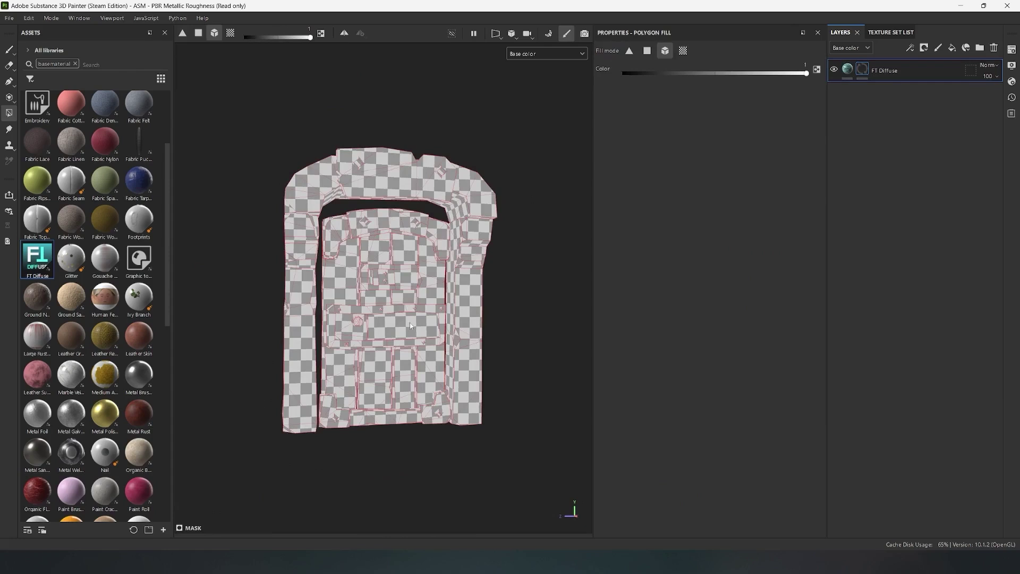
{"action": "left_click", "coordinate": [349, 289]}
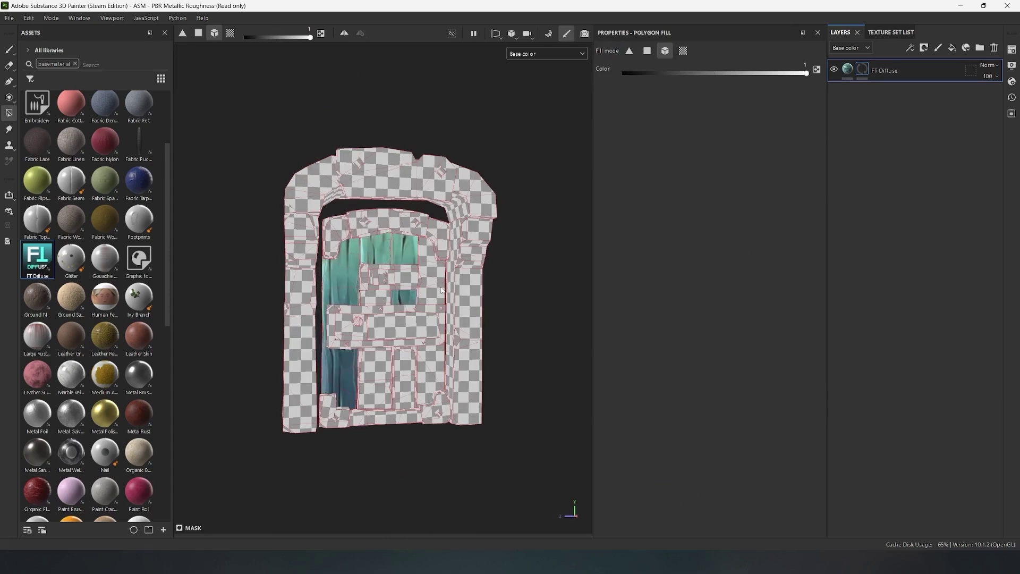
{"action": "mouse_move", "coordinate": [441, 290]}
{"action": "left_mouse_down"}
{"action": "mouse_move", "coordinate": [420, 350]}
{"action": "mouse_move", "coordinate": [381, 351]}
{"action": "left_mouse_up"}
{"action": "left_click_drag", "start_coordinate": [432, 285], "coordinate": [429, 257], "text": "alt"}
{"action": "scroll", "coordinate": [430, 256], "scroll_direction": "up", "scroll_amount": 2}
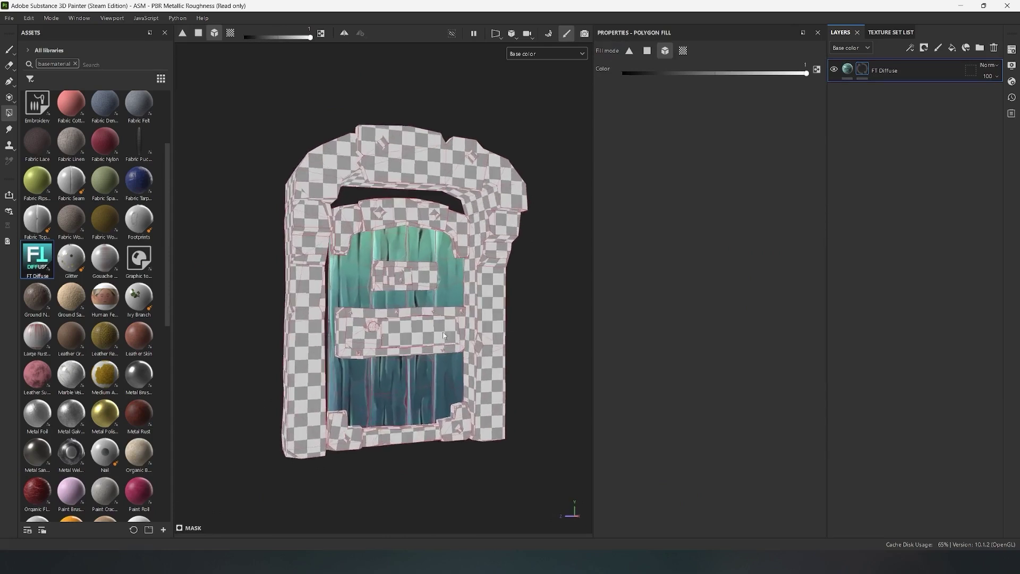
{"action": "middle_click_drag", "start_coordinate": [394, 321], "coordinate": [396, 303], "text": "alt"}
{"action": "left_click", "coordinate": [848, 75]}
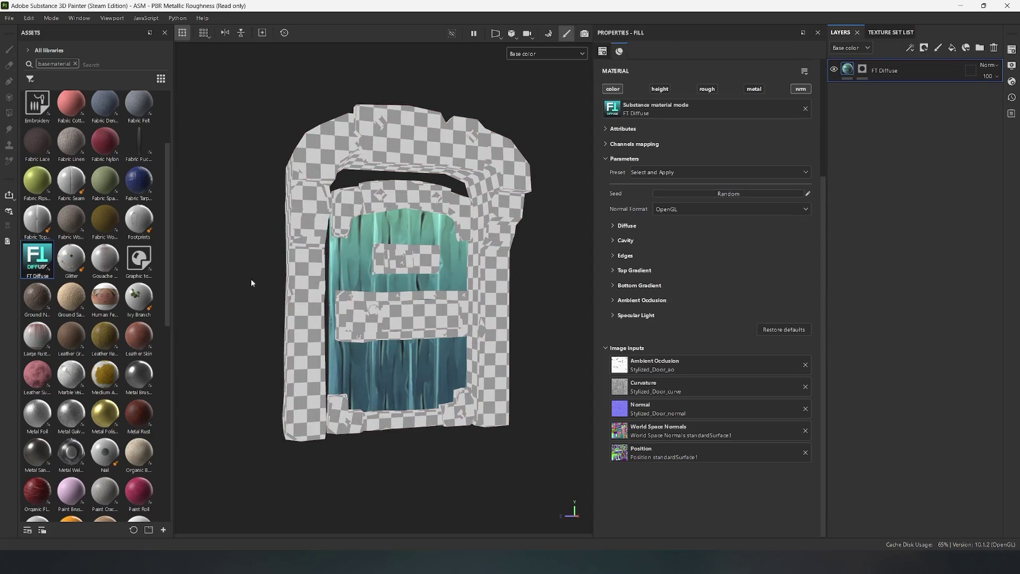
{"action": "left_click", "coordinate": [611, 226]}
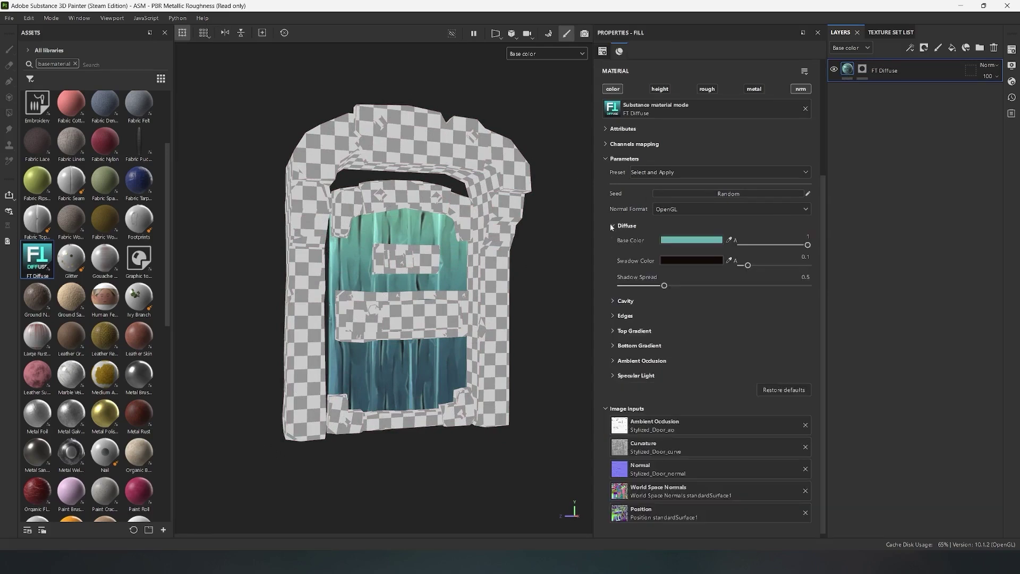
Apply a brown wood preset and turn off cavity and blurred cavity shading.
{"action": "left_click", "coordinate": [652, 174]}
{"action": "left_click", "coordinate": [659, 190]}
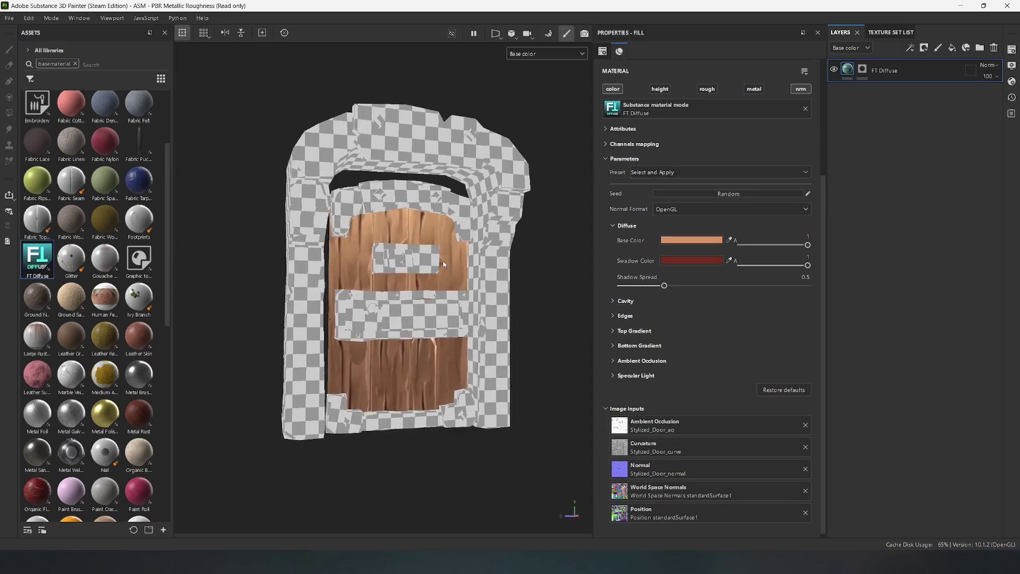
{"action": "left_click", "coordinate": [613, 301]}
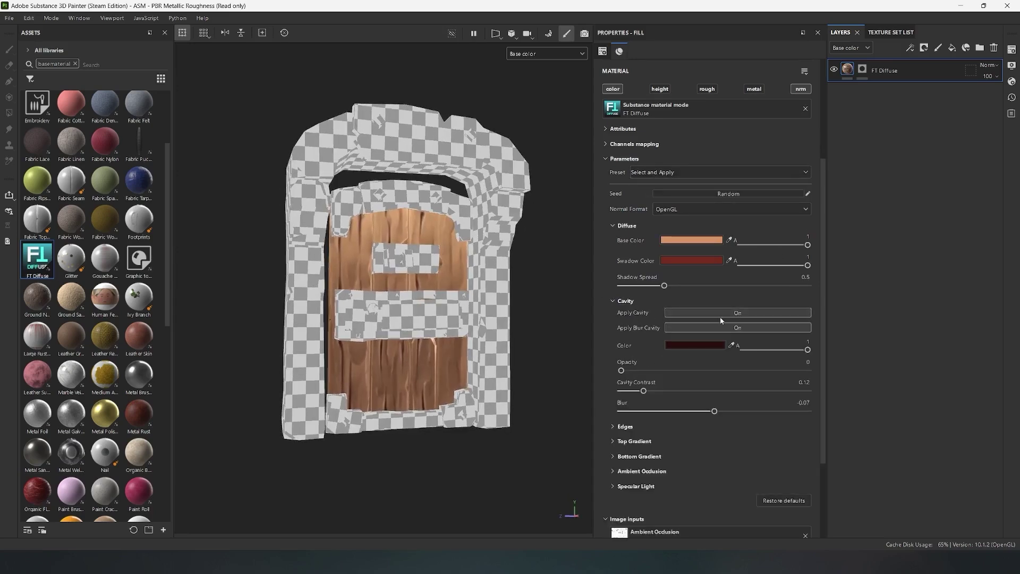
{"action": "left_click", "coordinate": [722, 312]}
{"action": "left_click", "coordinate": [722, 327]}
Turn off edge highlighting and the top and bottom gradients.
{"action": "left_click", "coordinate": [625, 427]}
{"action": "scroll", "coordinate": [732, 349], "scroll_direction": "down", "scroll_amount": 3}
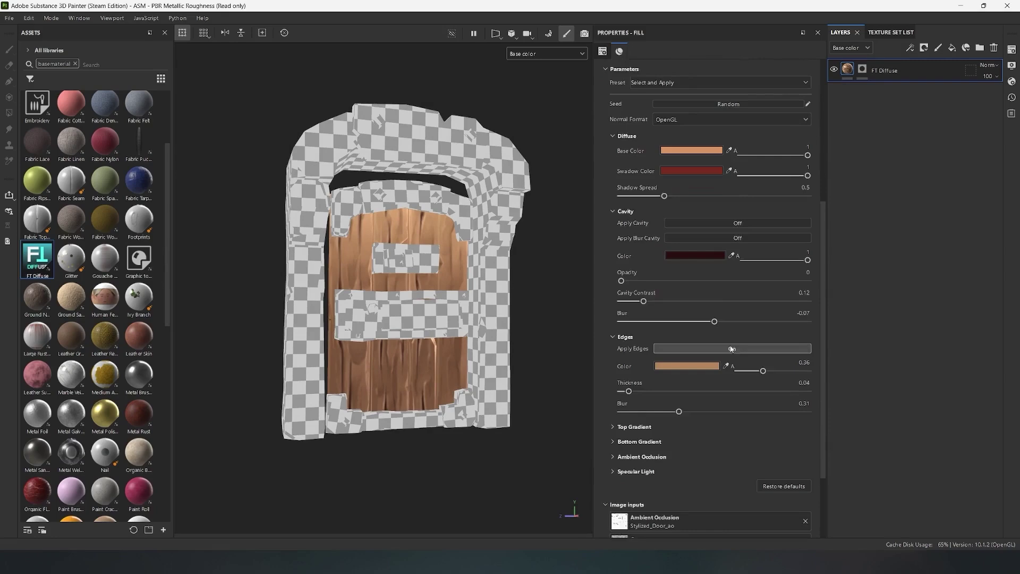
{"action": "left_click", "coordinate": [731, 349]}
{"action": "scroll", "coordinate": [730, 351], "scroll_direction": "down", "scroll_amount": 2}
{"action": "left_click", "coordinate": [617, 368]}
{"action": "left_click", "coordinate": [729, 379]}
{"action": "scroll", "coordinate": [708, 387], "scroll_direction": "down", "scroll_amount": 4}
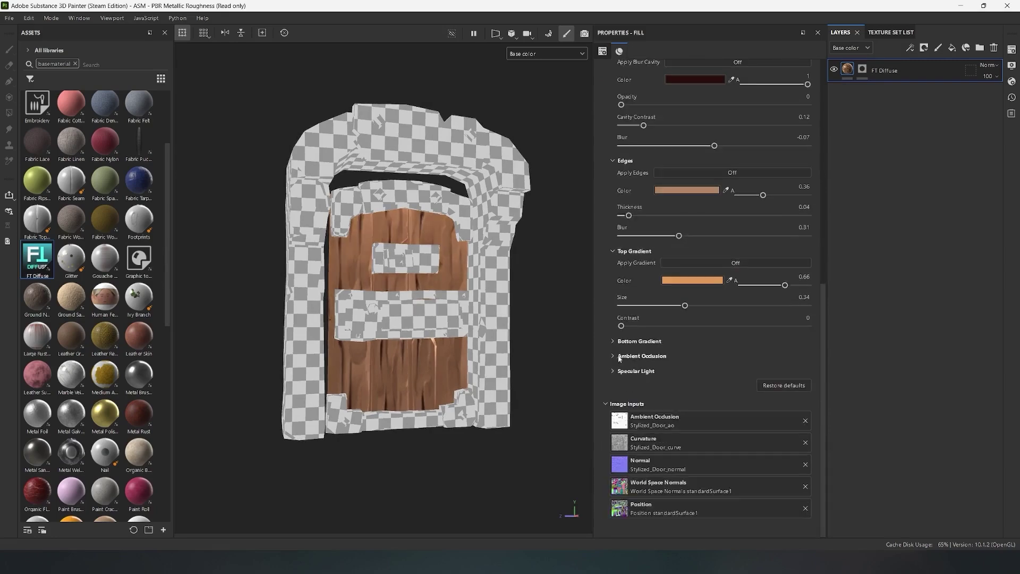
{"action": "left_click", "coordinate": [619, 341]}
{"action": "left_click", "coordinate": [737, 353]}
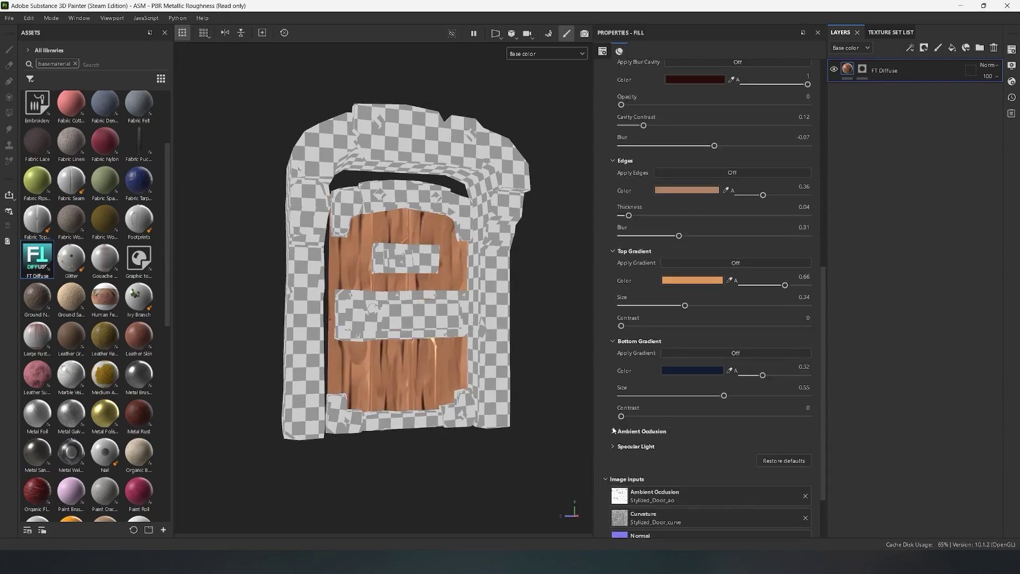
Turn off ambient occlusion and specular light, then collapse all the fill's setting sections.
{"action": "left_click", "coordinate": [614, 431]}
{"action": "left_click", "coordinate": [724, 441]}
{"action": "scroll", "coordinate": [615, 373], "scroll_direction": "down", "scroll_amount": 5}
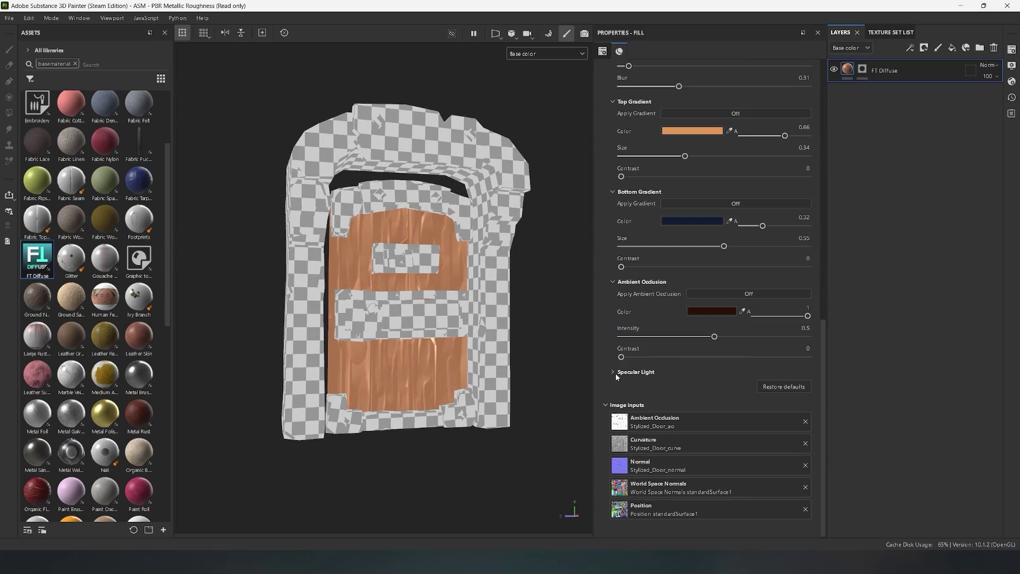
{"action": "left_click", "coordinate": [614, 372]}
{"action": "left_click", "coordinate": [668, 384]}
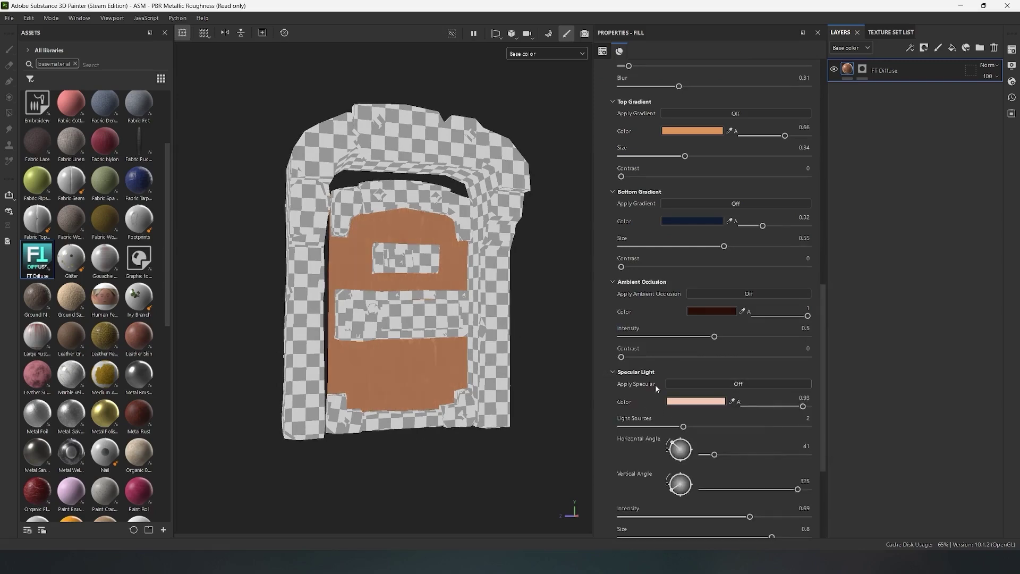
{"action": "left_click", "coordinate": [613, 372]}
{"action": "left_click", "coordinate": [613, 283]}
{"action": "left_click", "coordinate": [613, 267]}
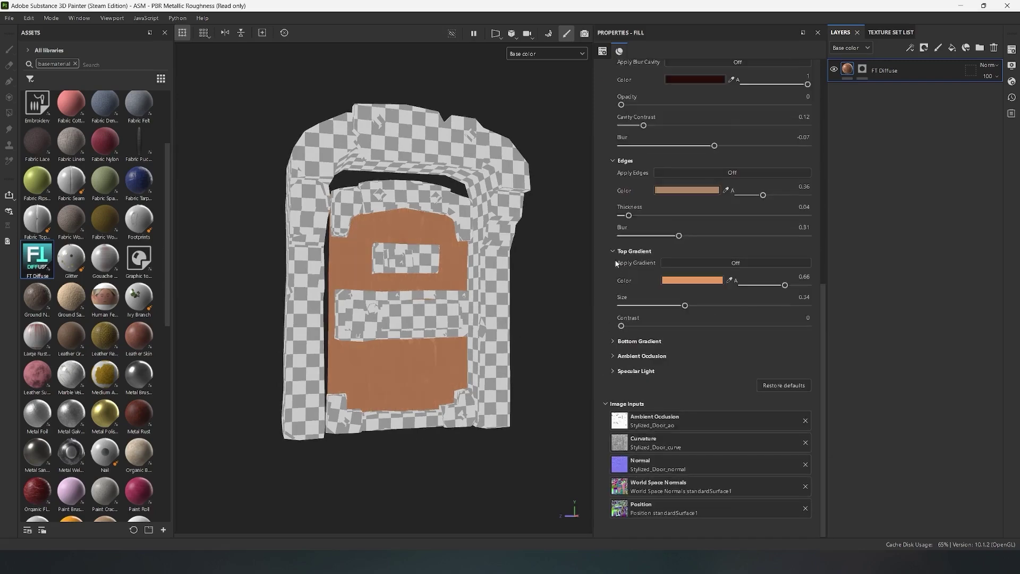
{"action": "left_click", "coordinate": [614, 251]}
{"action": "left_click", "coordinate": [613, 236]}
{"action": "left_click", "coordinate": [613, 186]}
{"action": "left_click", "coordinate": [617, 281]}
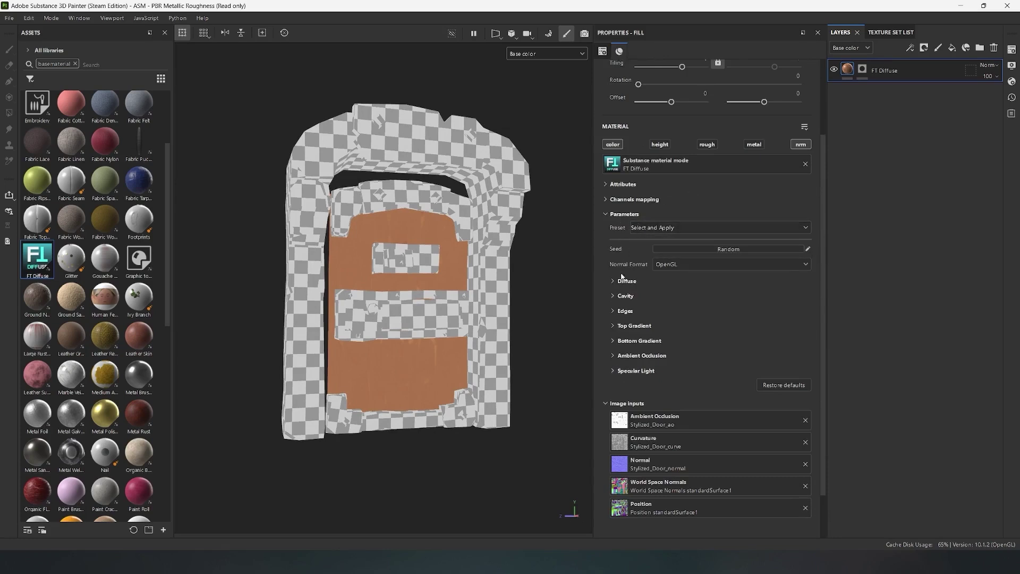
Expand the Diffuse settings and test the base colour opacity, leaving it at 1.
{"action": "left_click", "coordinate": [606, 200]}
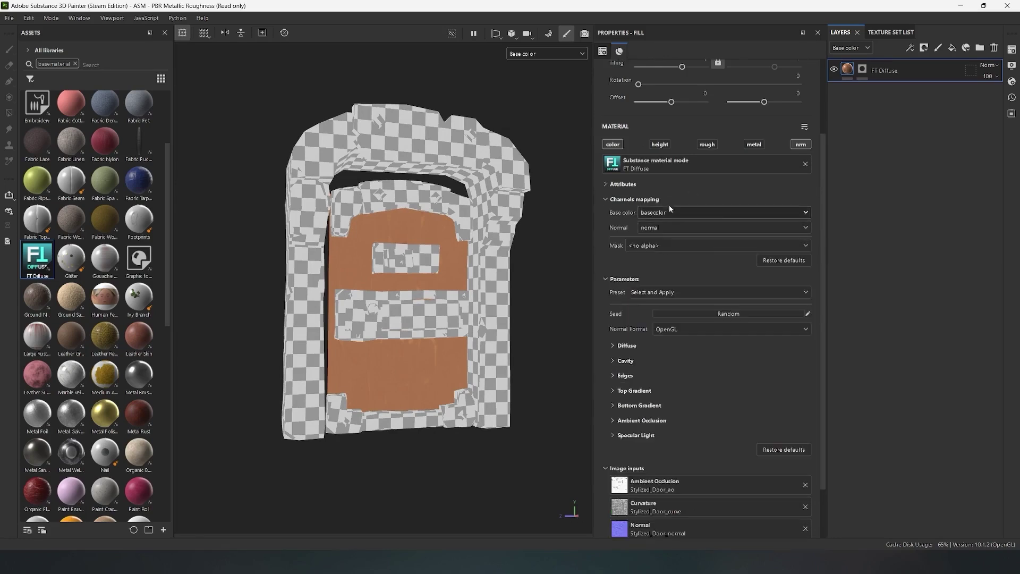
{"action": "left_click", "coordinate": [609, 186]}
{"action": "left_click", "coordinate": [603, 184]}
{"action": "left_click", "coordinate": [607, 200]}
{"action": "left_click", "coordinate": [612, 282]}
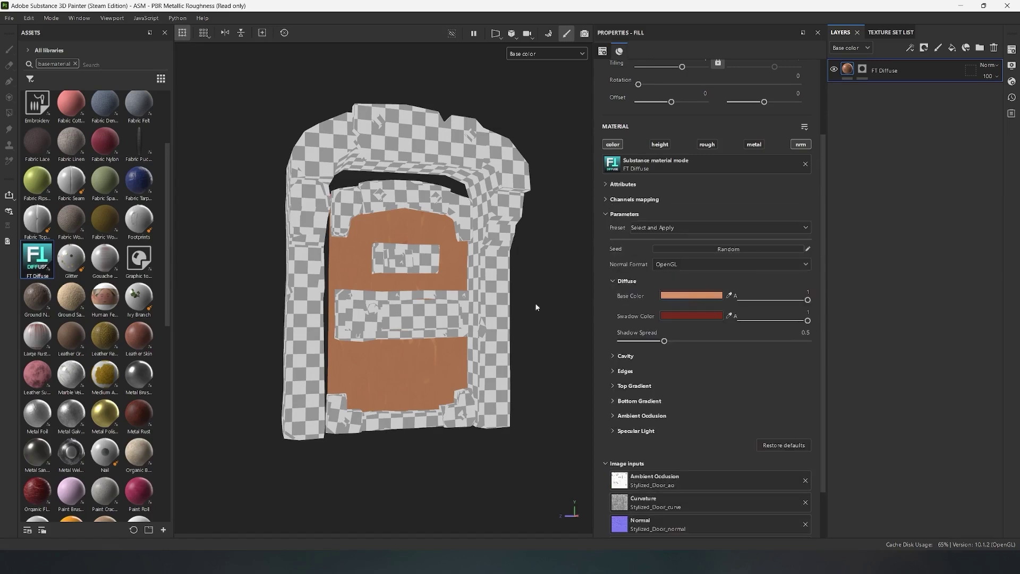
{"action": "left_click_drag", "start_coordinate": [787, 305], "coordinate": [995, 322]}
{"action": "left_click_drag", "start_coordinate": [859, 322], "coordinate": [842, 306]}
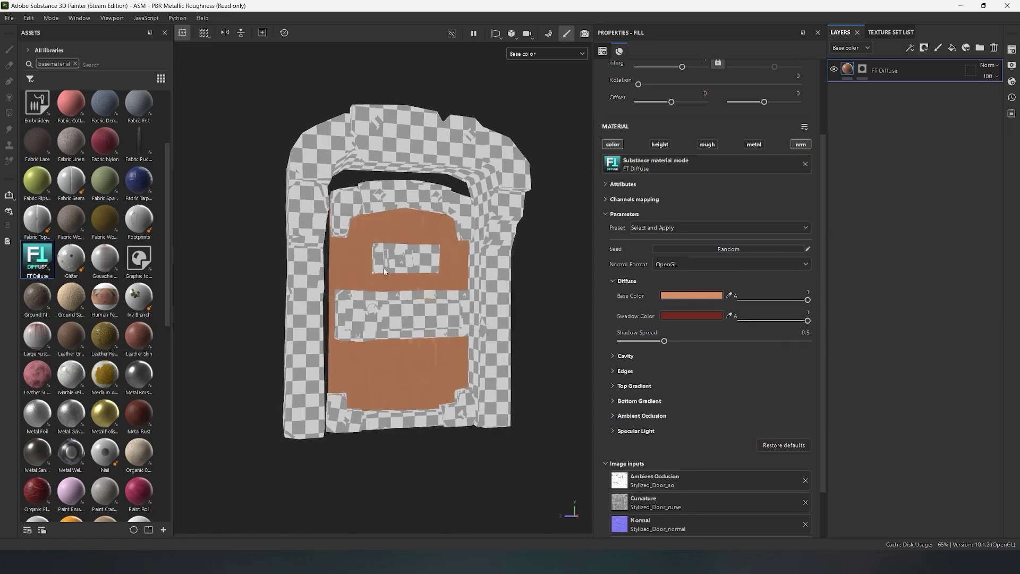
{"action": "scroll", "coordinate": [394, 261], "scroll_direction": "up", "scroll_amount": 2}
{"action": "middle_click_drag", "start_coordinate": [393, 261], "coordinate": [398, 252], "text": "alt"}
Pick a slightly darker orange base colour and try different Shadow Spread amounts.
{"action": "left_click", "coordinate": [689, 297]}
{"action": "left_click", "coordinate": [766, 303]}
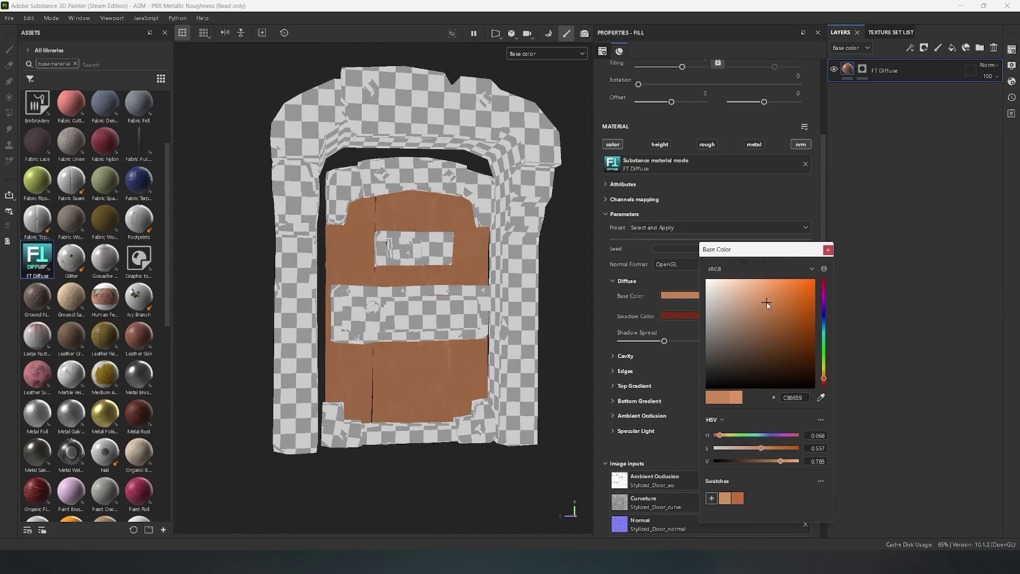
{"action": "left_click", "coordinate": [828, 250]}
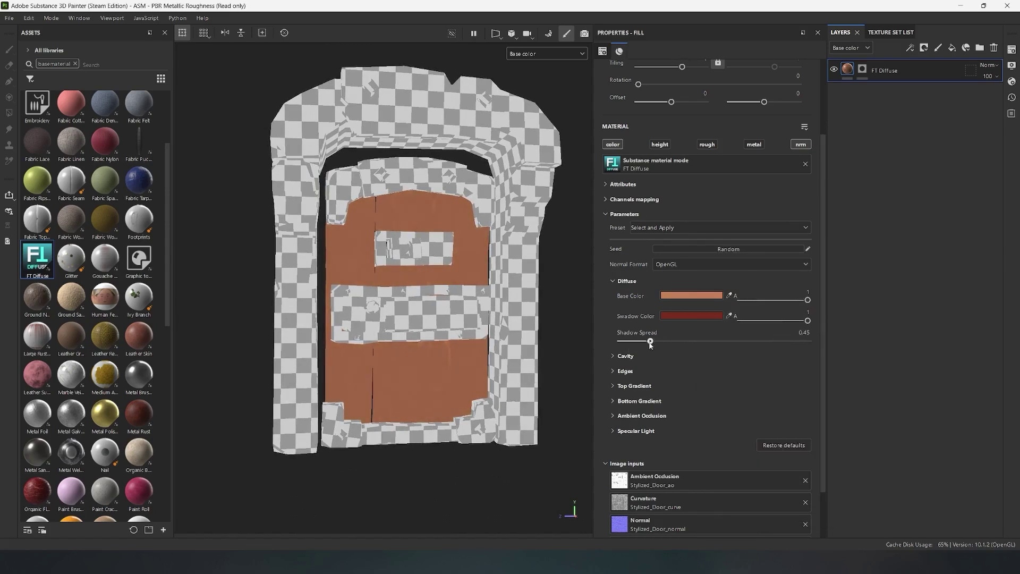
{"action": "mouse_move", "coordinate": [665, 346]}
{"action": "left_mouse_down"}
{"action": "mouse_move", "coordinate": [781, 344]}
{"action": "mouse_move", "coordinate": [661, 342]}
{"action": "left_mouse_up"}
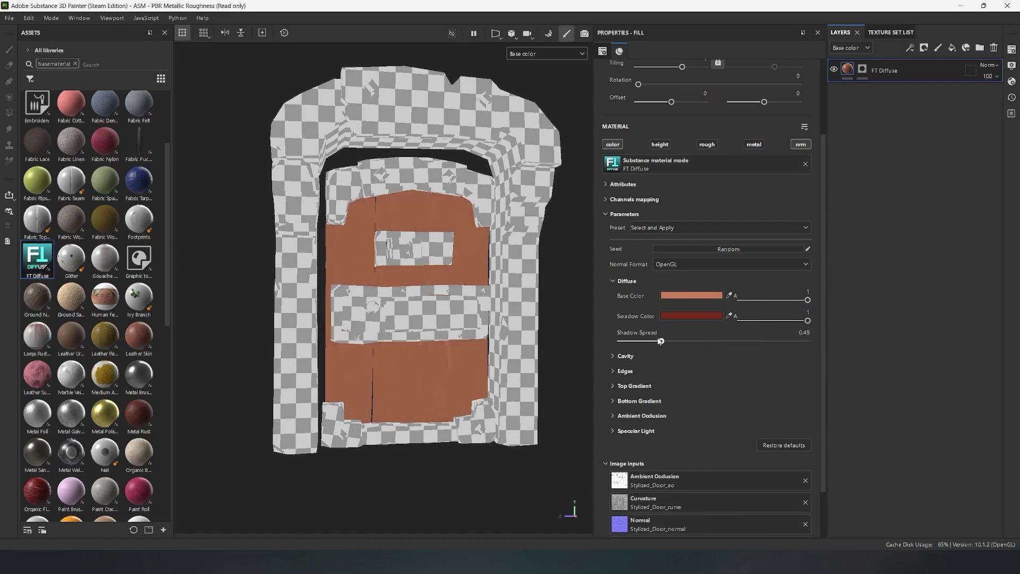
Turn on Apply Cavity, drop its opacity to 0.06 and lower the cavity contrast.
{"action": "left_click", "coordinate": [615, 357]}
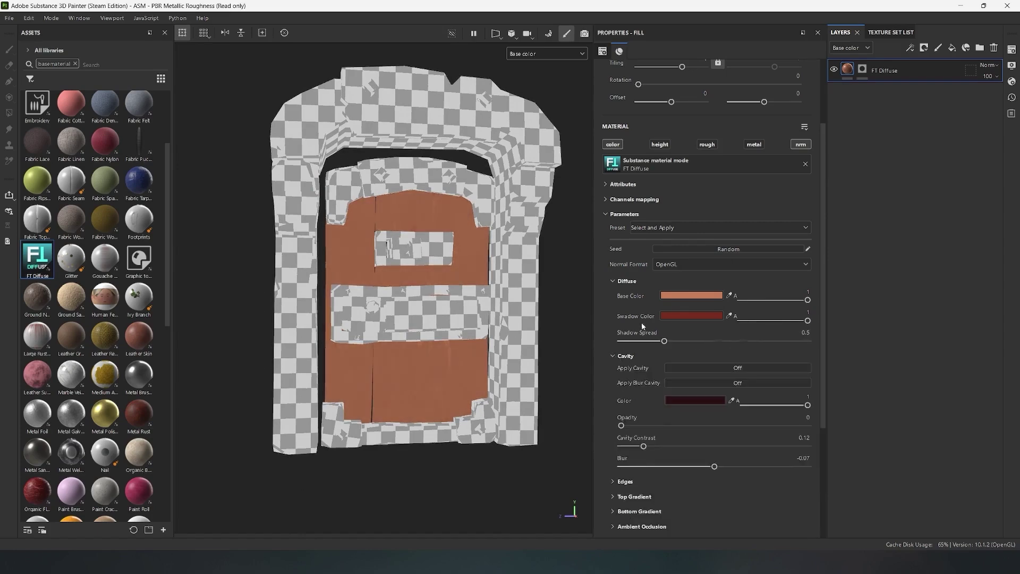
{"action": "scroll", "coordinate": [643, 326], "scroll_direction": "down", "scroll_amount": 2}
{"action": "left_click", "coordinate": [719, 308]}
{"action": "scroll", "coordinate": [376, 262], "scroll_direction": "up", "scroll_amount": 3}
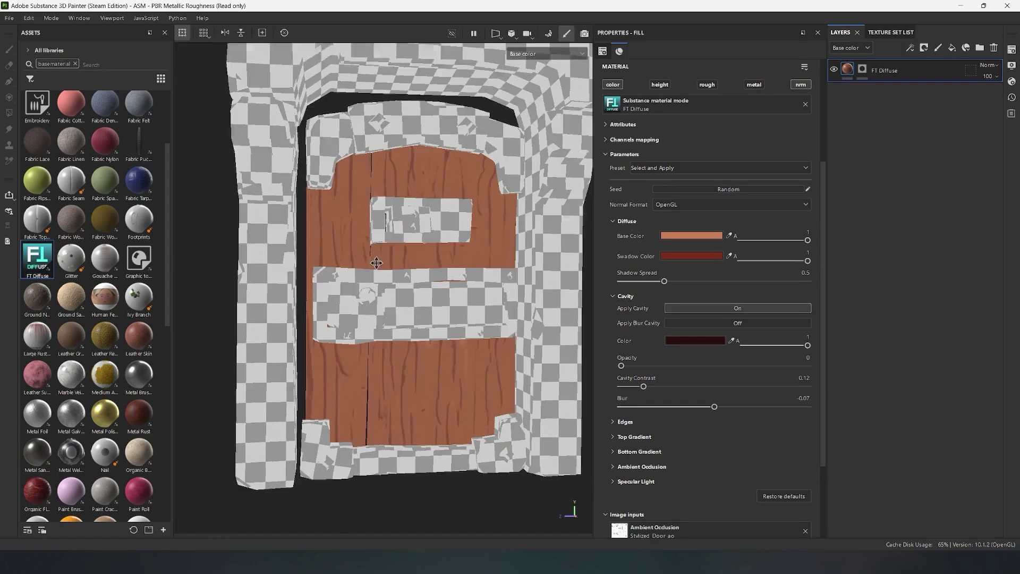
{"action": "scroll", "coordinate": [377, 263], "scroll_direction": "up", "scroll_amount": 2}
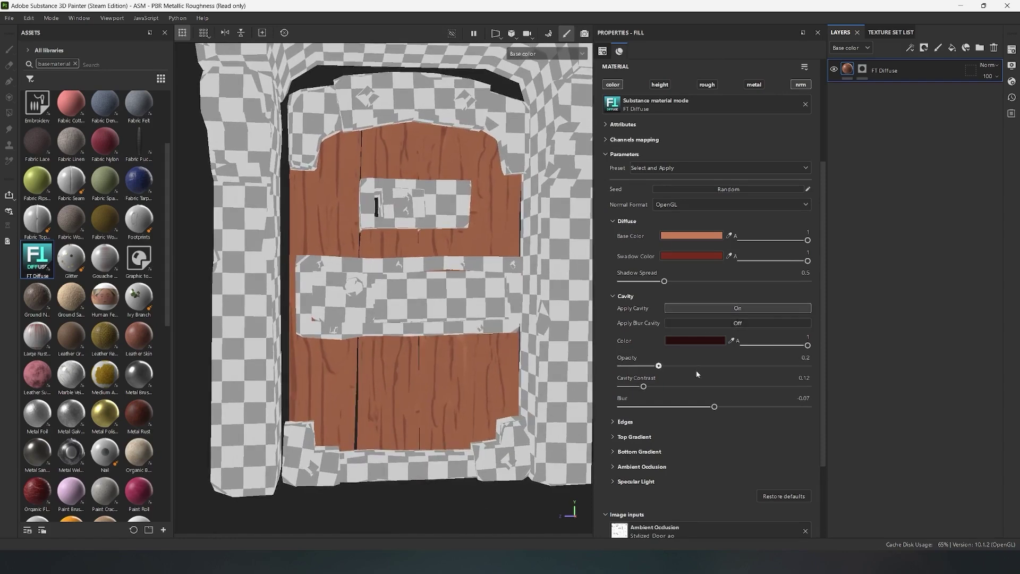
{"action": "left_click", "coordinate": [624, 366]}
{"action": "mouse_move", "coordinate": [794, 386]}
{"action": "left_mouse_down"}
{"action": "mouse_move", "coordinate": [761, 387]}
{"action": "mouse_move", "coordinate": [780, 408]}
{"action": "mouse_move", "coordinate": [672, 407]}
{"action": "left_mouse_up"}
Turn on Apply Blur Cavity and settle cavity contrast at 0.07 and blur at -2.78.
{"action": "left_click", "coordinate": [739, 323]}
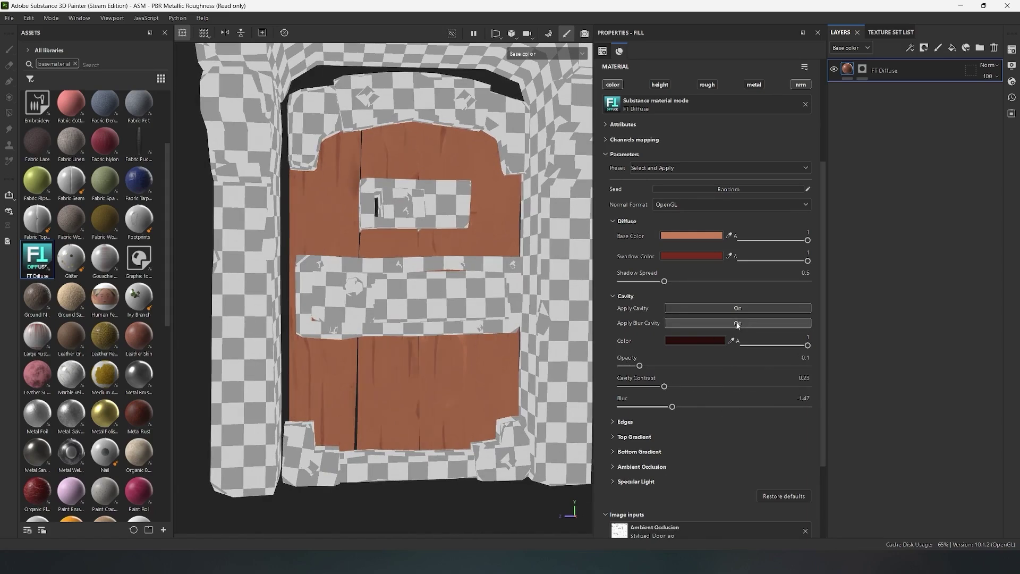
{"action": "scroll", "coordinate": [334, 177], "scroll_direction": "up", "scroll_amount": 3}
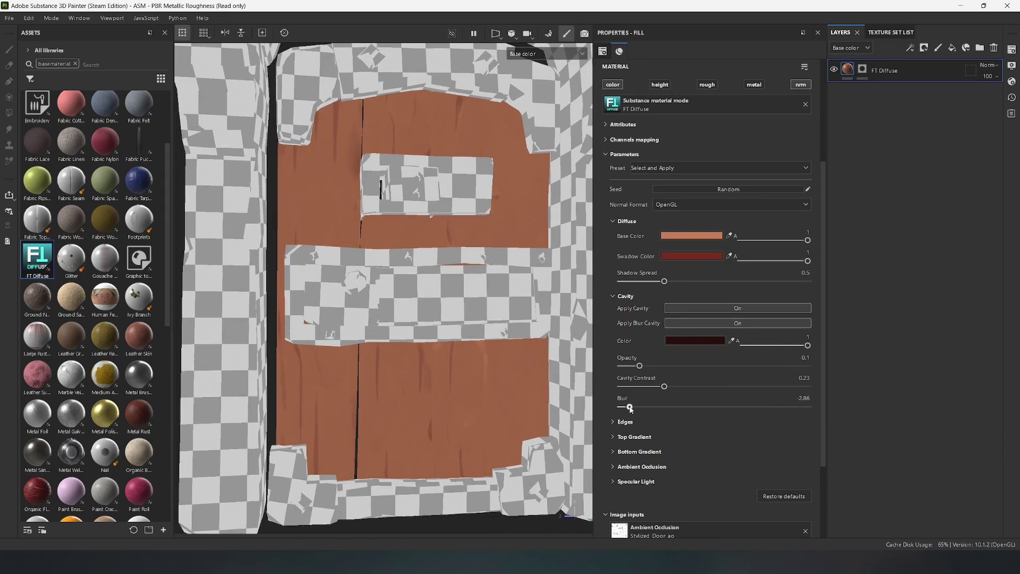
{"action": "left_click_drag", "start_coordinate": [662, 392], "coordinate": [629, 393]}
{"action": "left_click_drag", "start_coordinate": [693, 394], "coordinate": [630, 366]}
{"action": "left_click_drag", "start_coordinate": [797, 347], "coordinate": [743, 347]}
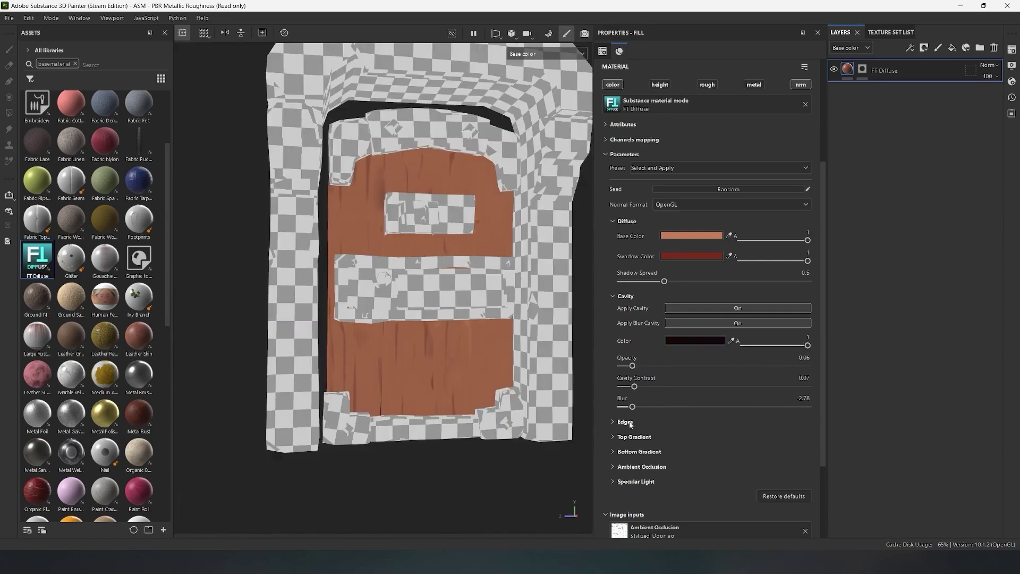
Expand the Edges section and switch Apply Edges on for the door.
{"action": "left_click", "coordinate": [625, 421]}
{"action": "scroll", "coordinate": [638, 404], "scroll_direction": "down", "scroll_amount": 3}
{"action": "scroll", "coordinate": [628, 365], "scroll_direction": "down", "scroll_amount": 3}
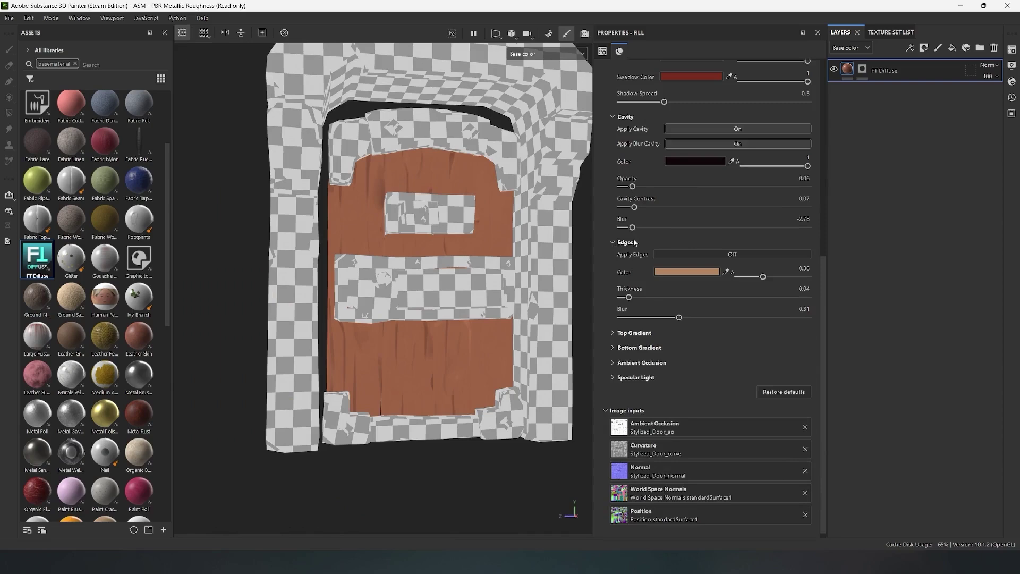
{"action": "left_click", "coordinate": [715, 252]}
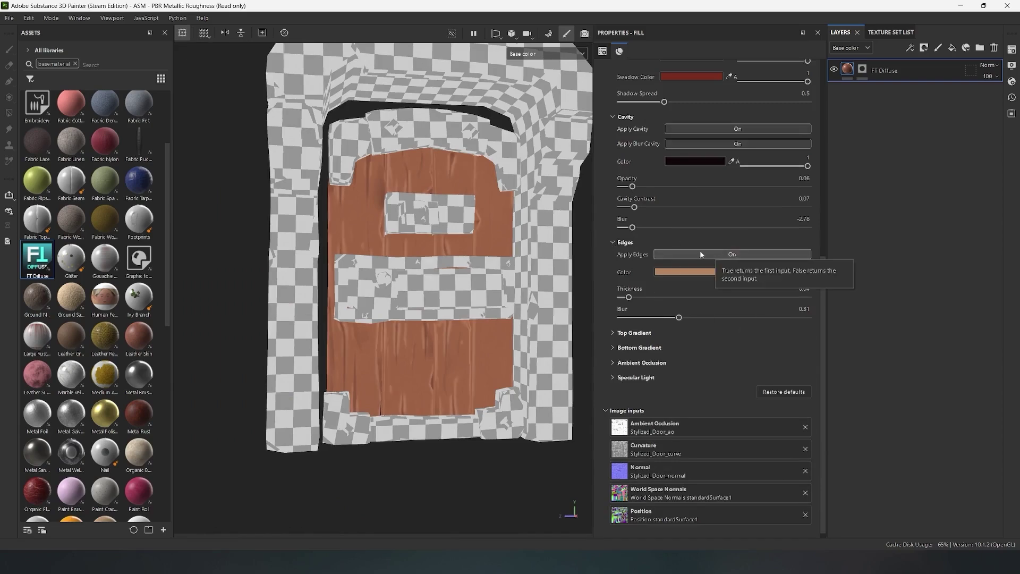
{"action": "scroll", "coordinate": [402, 301], "scroll_direction": "up", "scroll_amount": 1}
{"action": "left_click_drag", "start_coordinate": [402, 301], "coordinate": [400, 296], "text": "alt"}
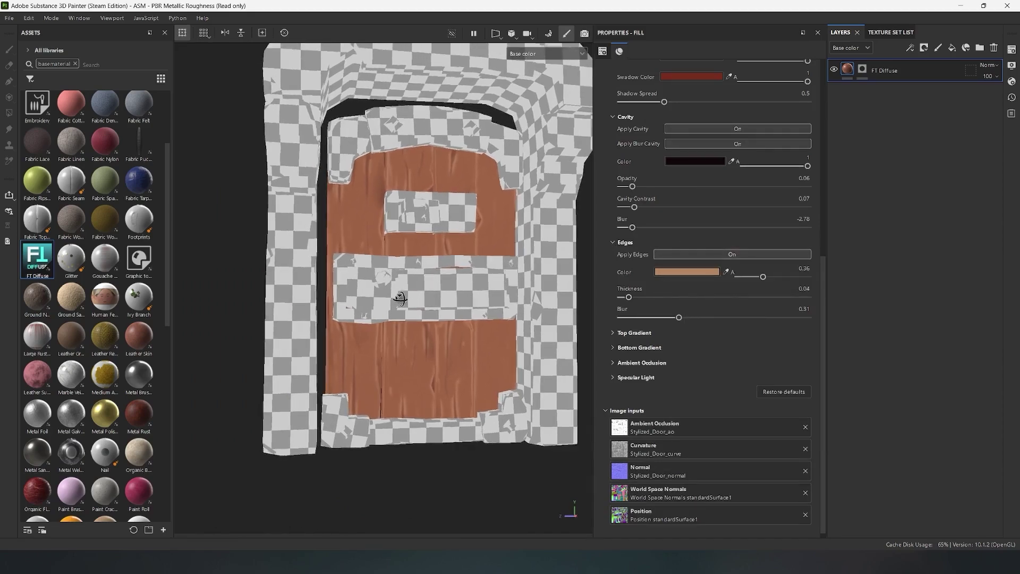
{"action": "scroll", "coordinate": [423, 322], "scroll_direction": "up", "scroll_amount": 1}
Give the edge highlights a pale peach colour, thickness 0.11 and blur 0.08, then expand Top Gradient.
{"action": "left_click_drag", "start_coordinate": [630, 298], "coordinate": [774, 300]}
{"action": "scroll", "coordinate": [312, 244], "scroll_direction": "up", "scroll_amount": 2}
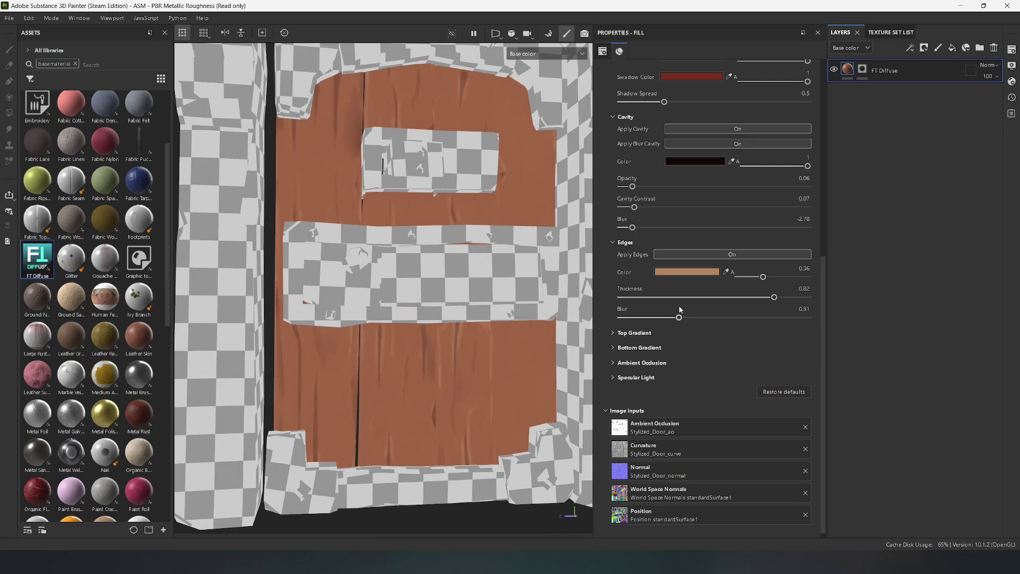
{"action": "left_click_drag", "start_coordinate": [680, 318], "coordinate": [669, 318]}
{"action": "left_click_drag", "start_coordinate": [774, 298], "coordinate": [801, 294]}
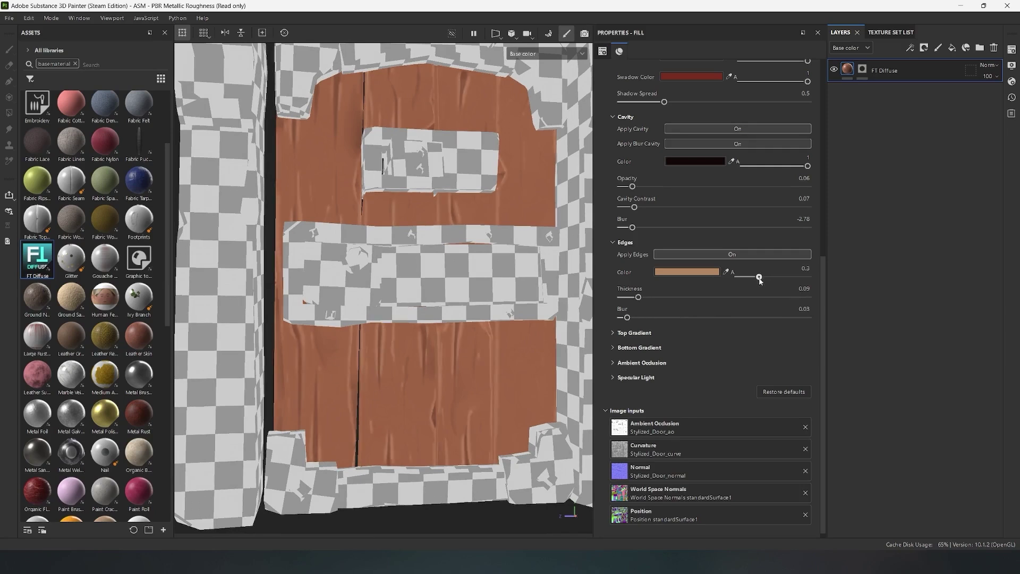
{"action": "left_click_drag", "start_coordinate": [759, 277], "coordinate": [741, 302]}
{"action": "left_click", "coordinate": [697, 273]}
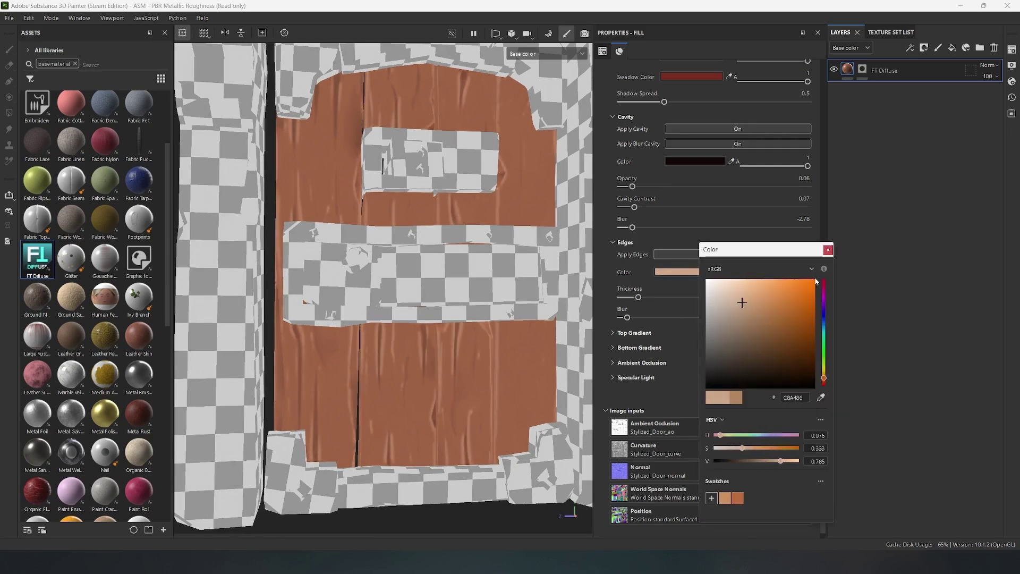
{"action": "left_click", "coordinate": [828, 250]}
{"action": "left_click_drag", "start_coordinate": [630, 317], "coordinate": [642, 298]}
{"action": "left_click_drag", "start_coordinate": [640, 318], "coordinate": [637, 318]}
{"action": "left_click", "coordinate": [613, 334]}
Turn on the top gradient and set its colour to a lighter orange.
{"action": "scroll", "coordinate": [623, 269], "scroll_direction": "down", "scroll_amount": 2}
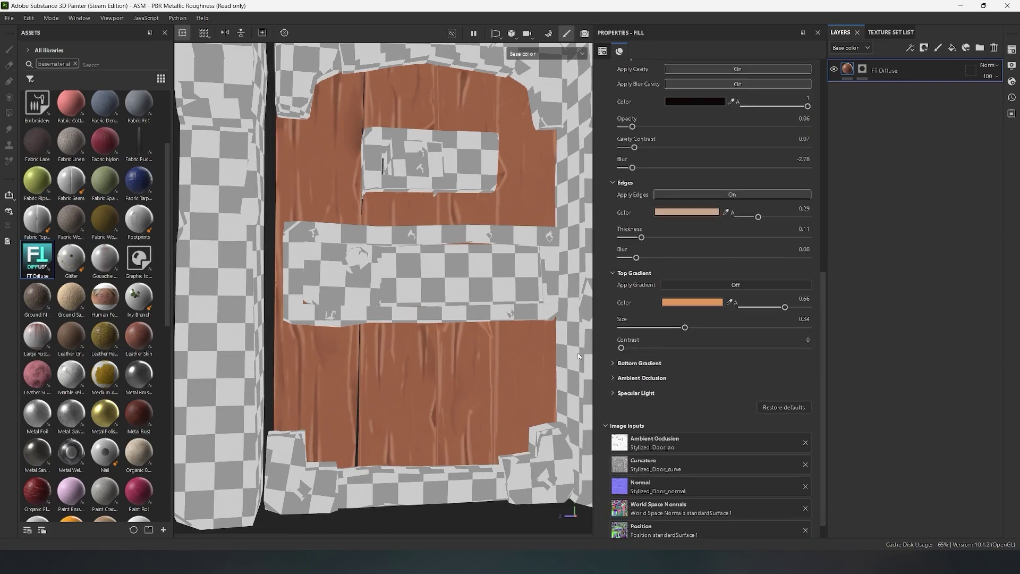
{"action": "scroll", "coordinate": [422, 292], "scroll_direction": "down", "scroll_amount": 4}
{"action": "left_click", "coordinate": [709, 286]}
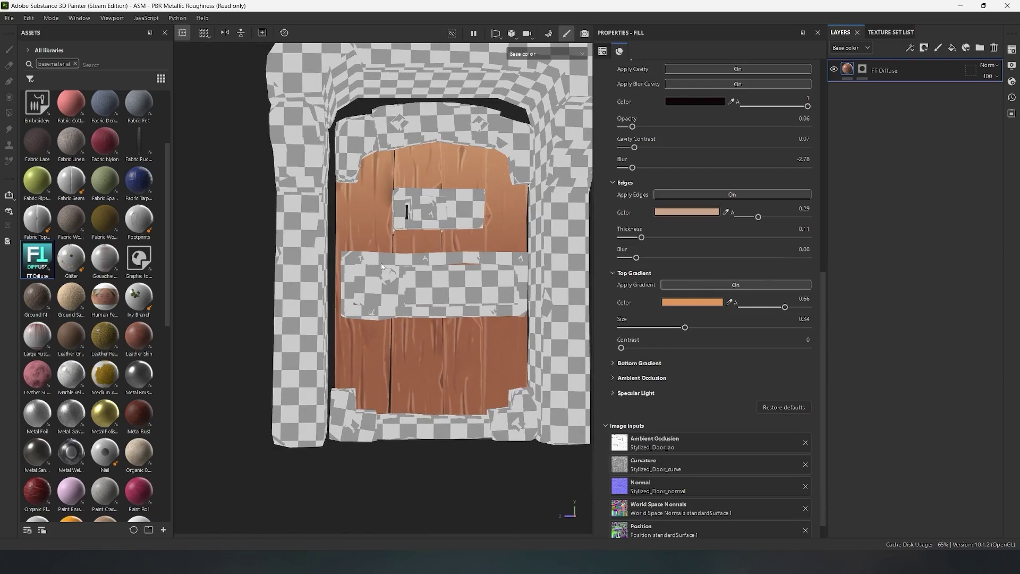
{"action": "left_click", "coordinate": [714, 303]}
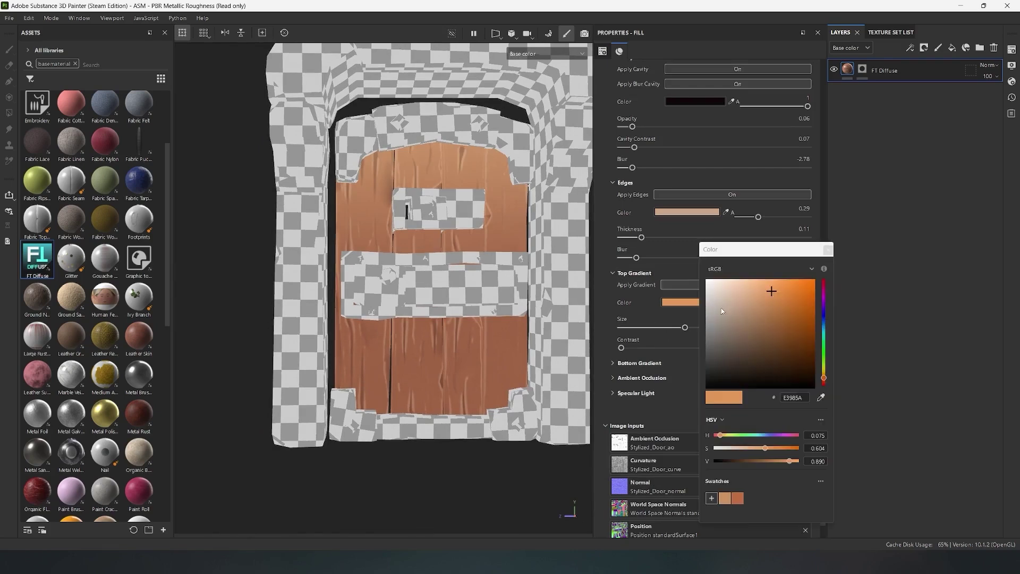
{"action": "mouse_move", "coordinate": [769, 293]}
{"action": "left_mouse_down"}
{"action": "mouse_move", "coordinate": [759, 288]}
{"action": "mouse_move", "coordinate": [761, 307]}
{"action": "mouse_move", "coordinate": [739, 307]}
{"action": "mouse_move", "coordinate": [764, 307]}
{"action": "mouse_move", "coordinate": [771, 319]}
{"action": "left_mouse_up"}
{"action": "left_click", "coordinate": [828, 250]}
Set the top gradient size to 0.4 and contrast to 0.54.
{"action": "mouse_move", "coordinate": [685, 328]}
{"action": "left_mouse_down"}
{"action": "mouse_move", "coordinate": [808, 325]}
{"action": "mouse_move", "coordinate": [675, 338]}
{"action": "mouse_move", "coordinate": [744, 347]}
{"action": "left_mouse_up"}
{"action": "mouse_move", "coordinate": [694, 327]}
{"action": "left_mouse_down"}
{"action": "mouse_move", "coordinate": [748, 328]}
{"action": "mouse_move", "coordinate": [696, 328]}
{"action": "mouse_move", "coordinate": [691, 349]}
{"action": "mouse_move", "coordinate": [723, 349]}
{"action": "left_mouse_up"}
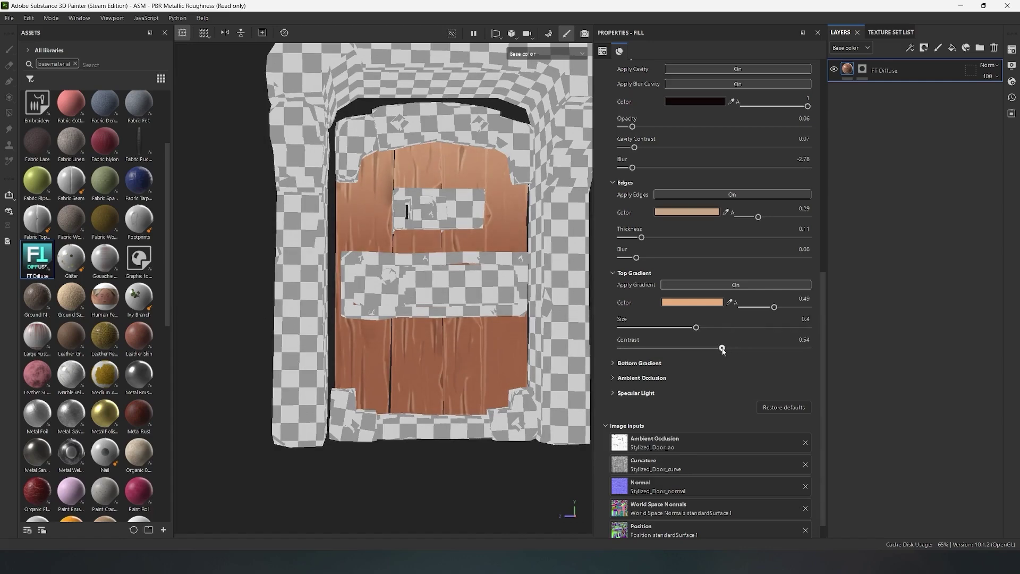
{"action": "scroll", "coordinate": [549, 258], "scroll_direction": "down", "scroll_amount": 3}
{"action": "left_click_drag", "start_coordinate": [550, 258], "coordinate": [564, 265], "text": "alt"}
{"action": "scroll", "coordinate": [572, 298], "scroll_direction": "up", "scroll_amount": 2}
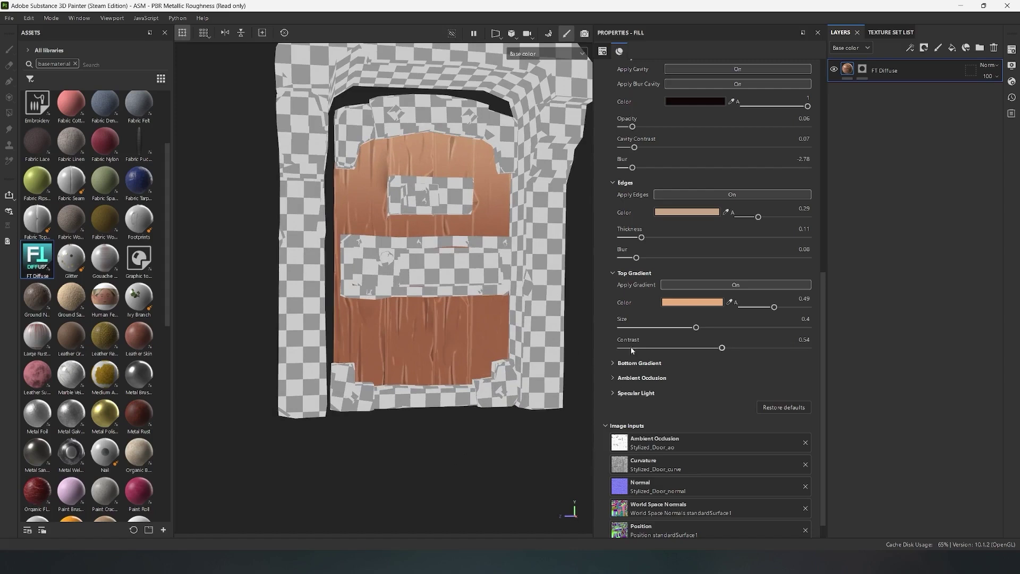
Turn on a deep navy bottom gradient with strength 0.4, size 0.18 and contrast 0.23.
{"action": "left_click", "coordinate": [638, 363]}
{"action": "scroll", "coordinate": [641, 316], "scroll_direction": "down", "scroll_amount": 2}
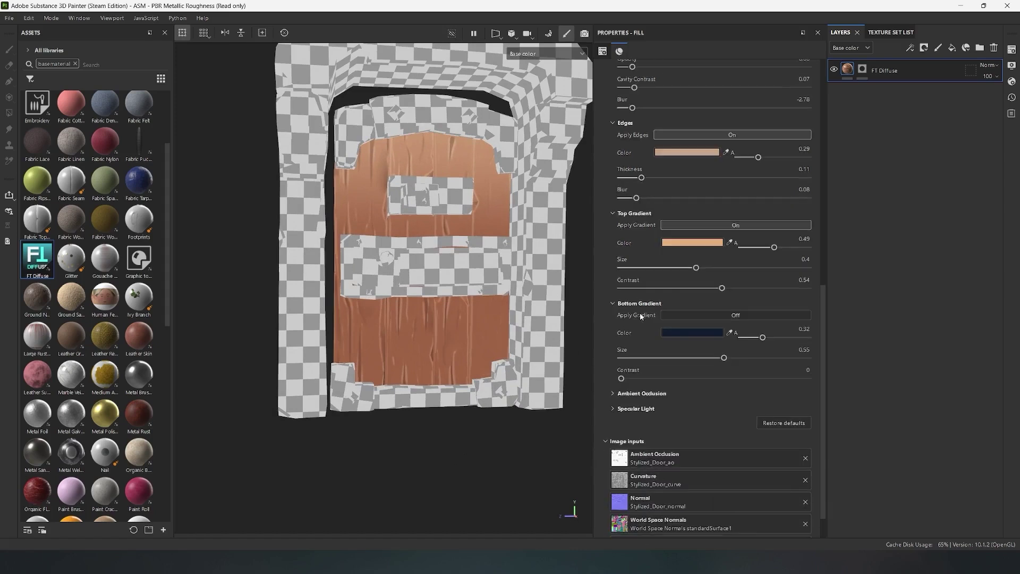
{"action": "left_click", "coordinate": [718, 317]}
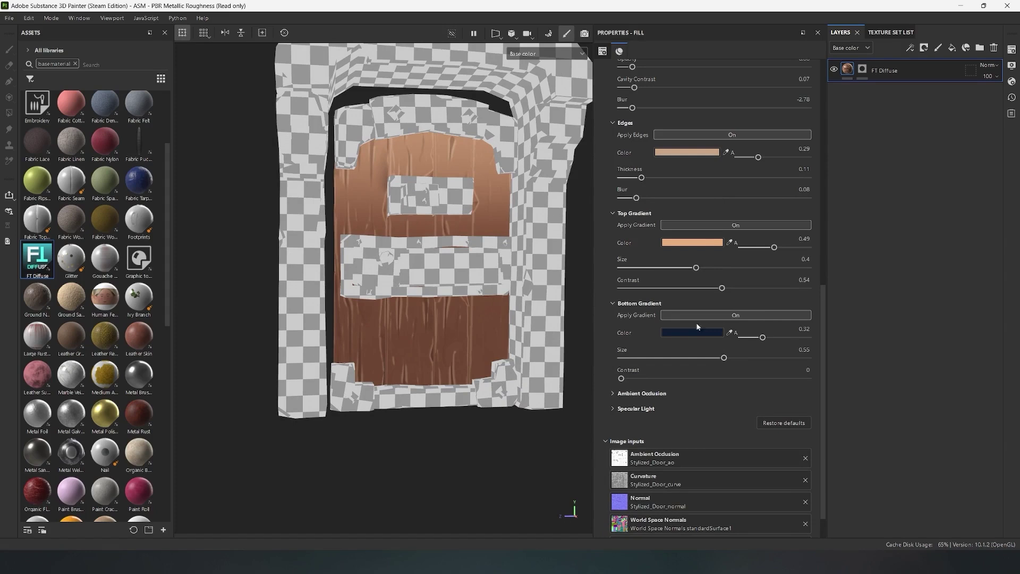
{"action": "left_click", "coordinate": [719, 334]}
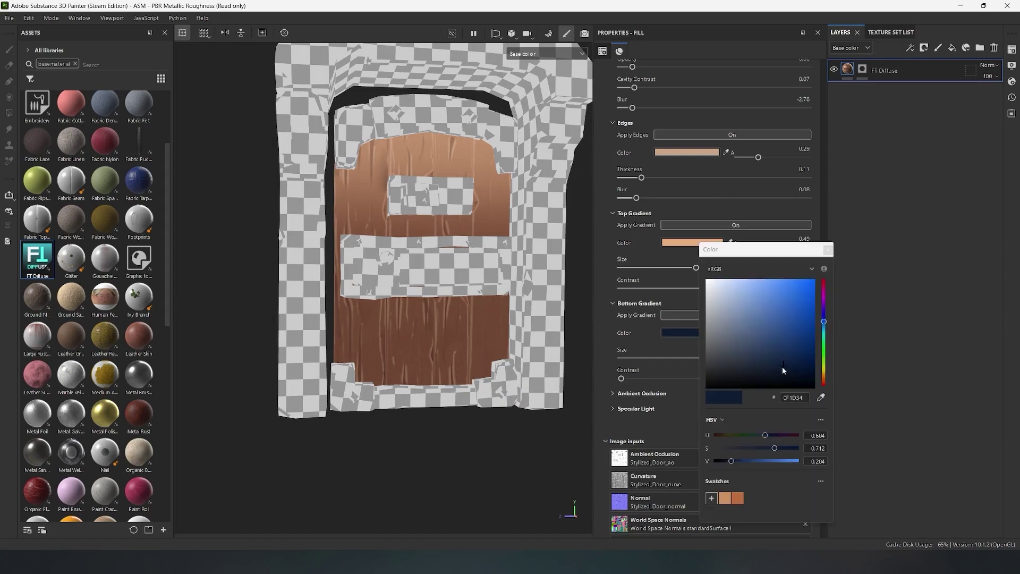
{"action": "left_click", "coordinate": [782, 365]}
{"action": "left_click_drag", "start_coordinate": [824, 321], "coordinate": [824, 317]}
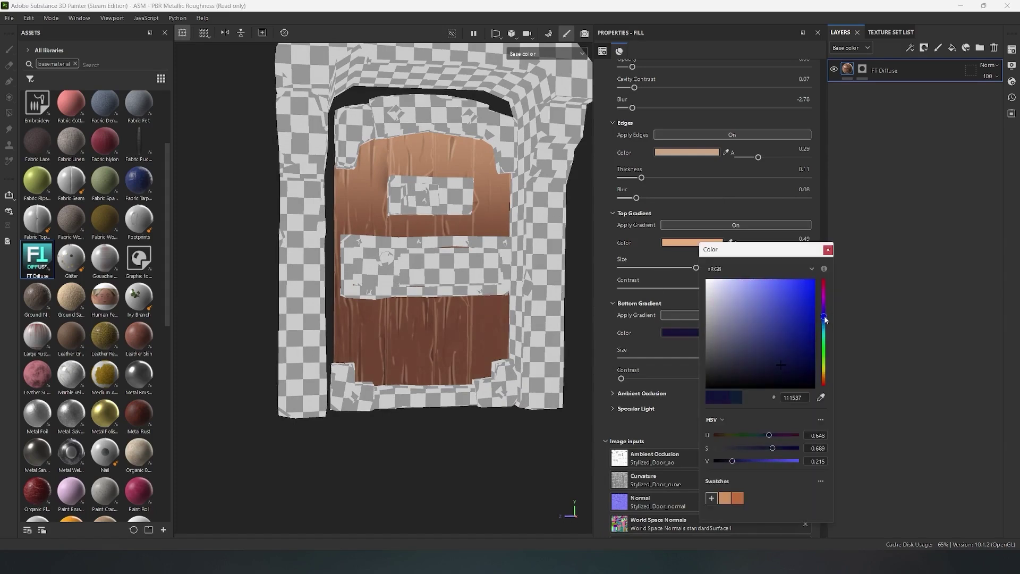
{"action": "left_click", "coordinate": [828, 249]}
{"action": "mouse_move", "coordinate": [764, 337]}
{"action": "left_mouse_down"}
{"action": "mouse_move", "coordinate": [801, 337]}
{"action": "mouse_move", "coordinate": [655, 358]}
{"action": "mouse_move", "coordinate": [635, 378]}
{"action": "mouse_move", "coordinate": [696, 379]}
{"action": "mouse_move", "coordinate": [664, 387]}
{"action": "mouse_move", "coordinate": [655, 359]}
{"action": "left_mouse_up"}
{"action": "right_click_drag", "start_coordinate": [478, 284], "coordinate": [379, 286], "text": "alt"}
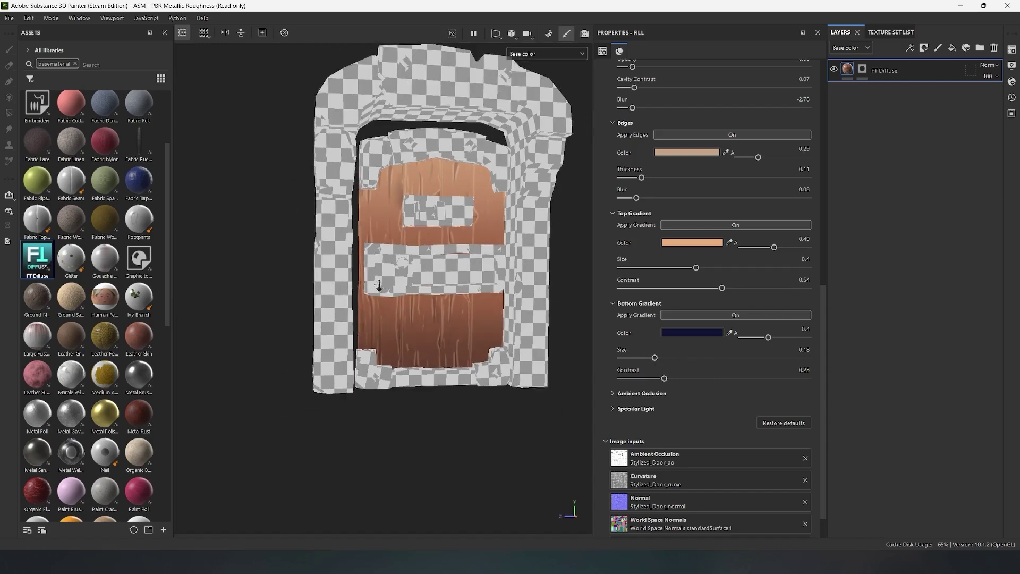
Enable ambient occlusion with a dark brown tint at 0.37, intensity 0.78 and contrast 0.02.
{"action": "left_click", "coordinate": [614, 393]}
{"action": "scroll", "coordinate": [743, 318], "scroll_direction": "down", "scroll_amount": 2}
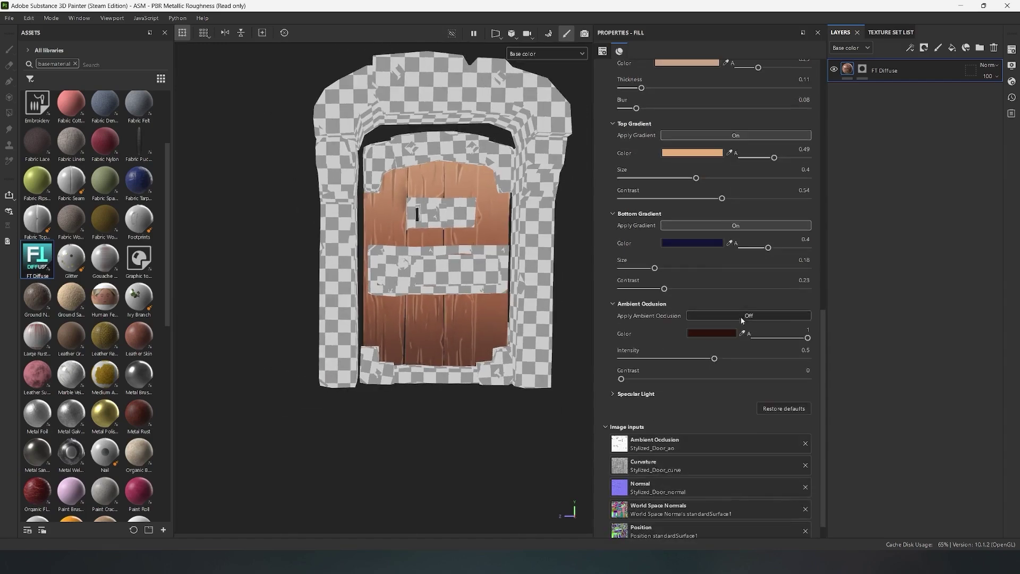
{"action": "left_click", "coordinate": [748, 316]}
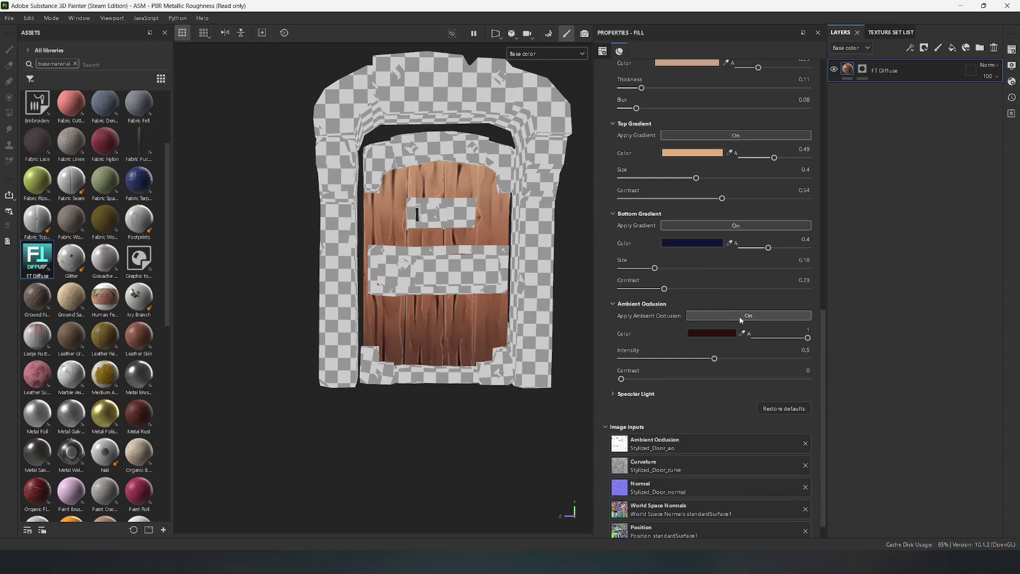
{"action": "left_click_drag", "start_coordinate": [554, 285], "coordinate": [452, 266], "text": "alt"}
{"action": "scroll", "coordinate": [452, 265], "scroll_direction": "up", "scroll_amount": 1}
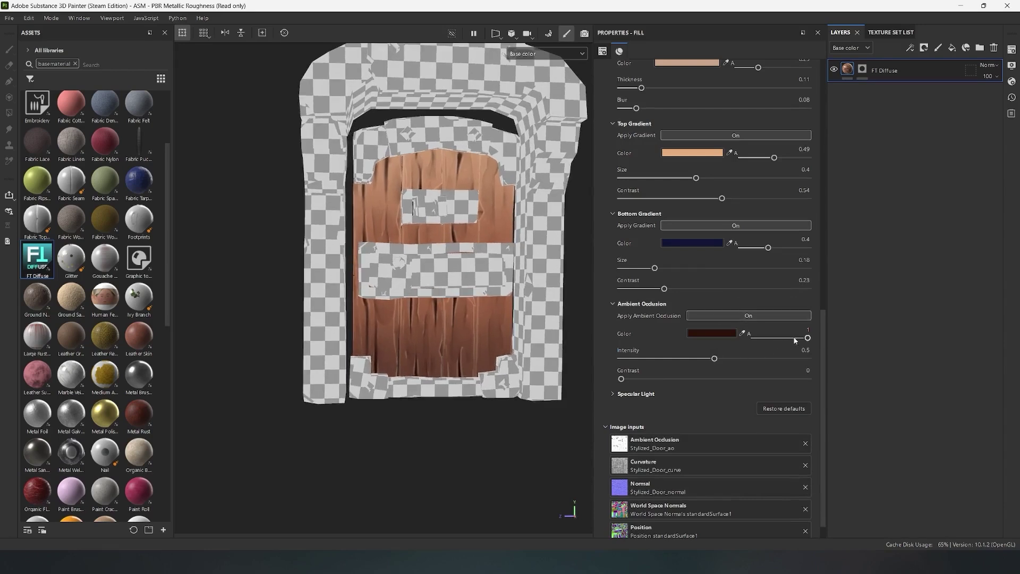
{"action": "left_click_drag", "start_coordinate": [794, 338], "coordinate": [774, 345]}
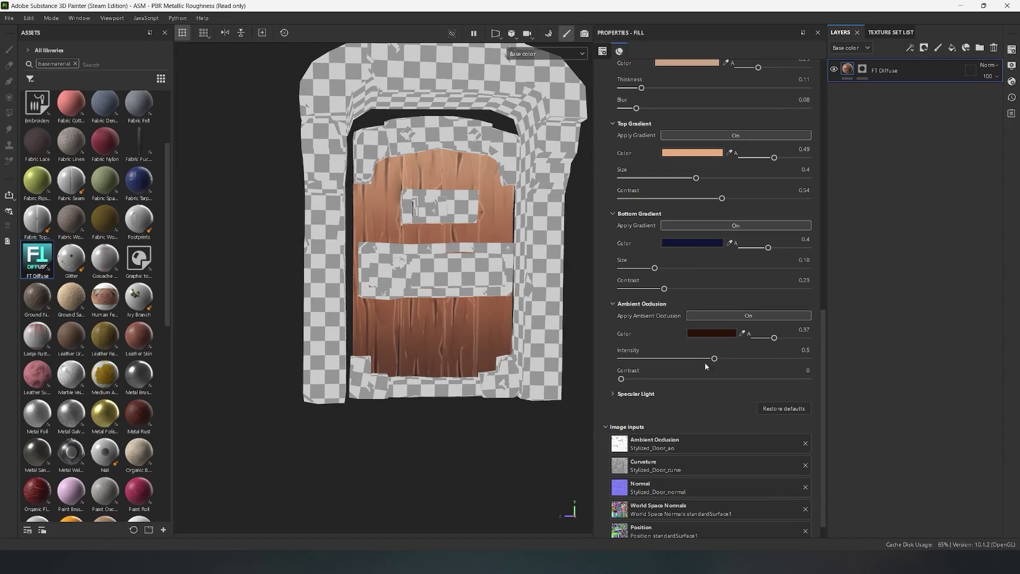
{"action": "mouse_move", "coordinate": [705, 360]}
{"action": "left_mouse_down"}
{"action": "mouse_move", "coordinate": [671, 360]}
{"action": "mouse_move", "coordinate": [791, 360]}
{"action": "mouse_move", "coordinate": [623, 358]}
{"action": "mouse_move", "coordinate": [783, 353]}
{"action": "left_mouse_up"}
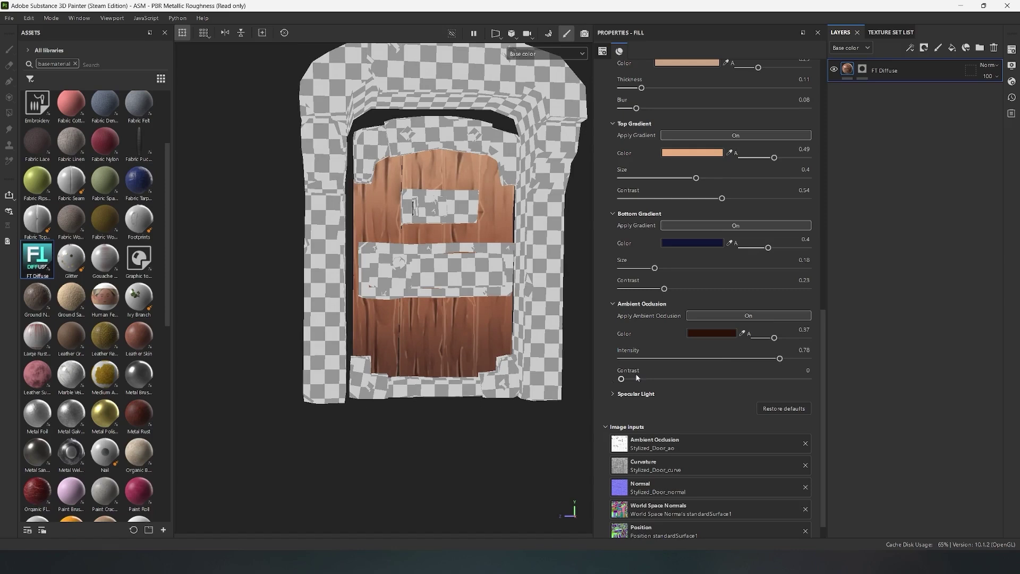
{"action": "left_click_drag", "start_coordinate": [637, 377], "coordinate": [647, 382]}
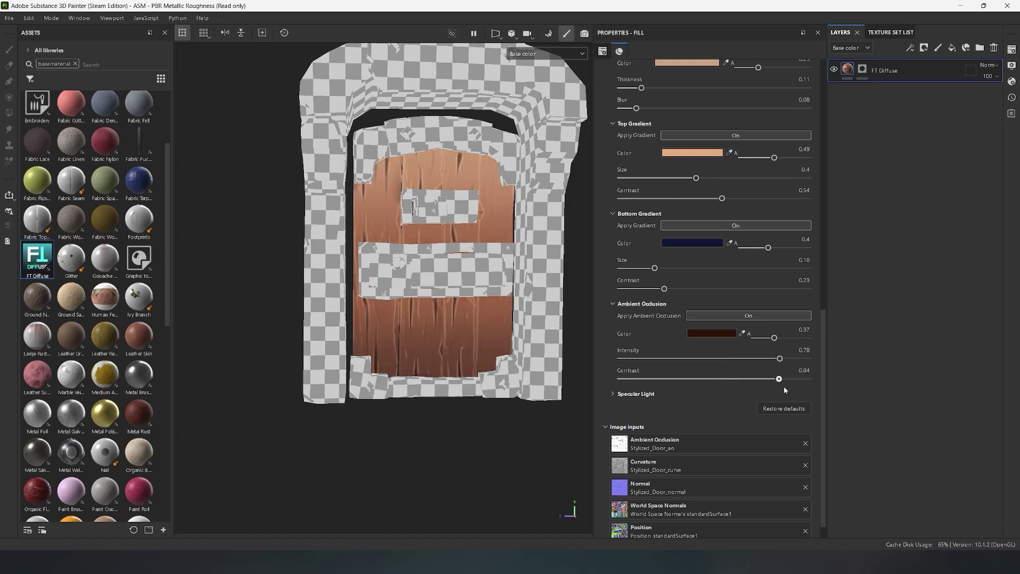
{"action": "left_click_drag", "start_coordinate": [785, 388], "coordinate": [731, 391]}
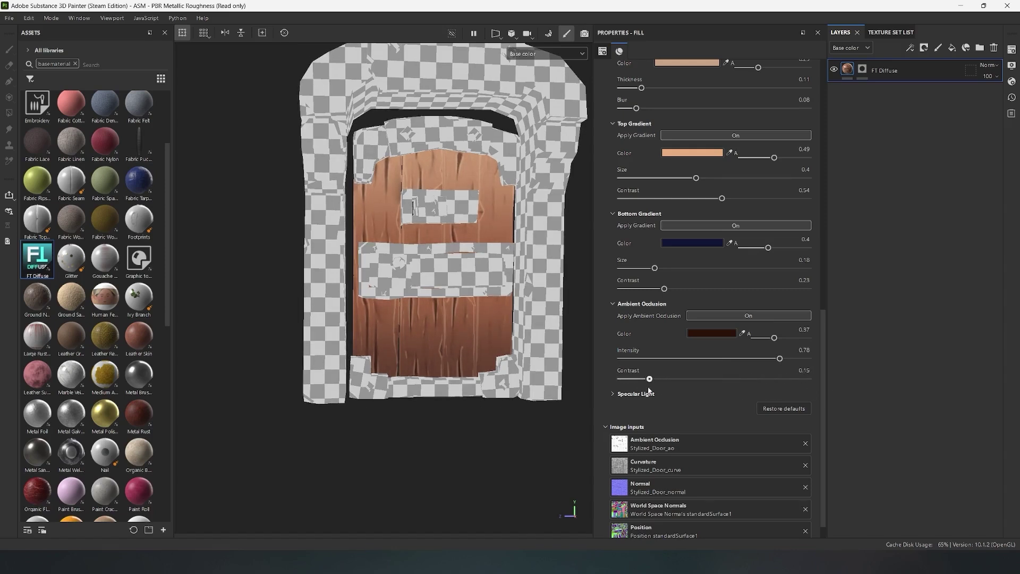
{"action": "left_click_drag", "start_coordinate": [627, 391], "coordinate": [623, 391]}
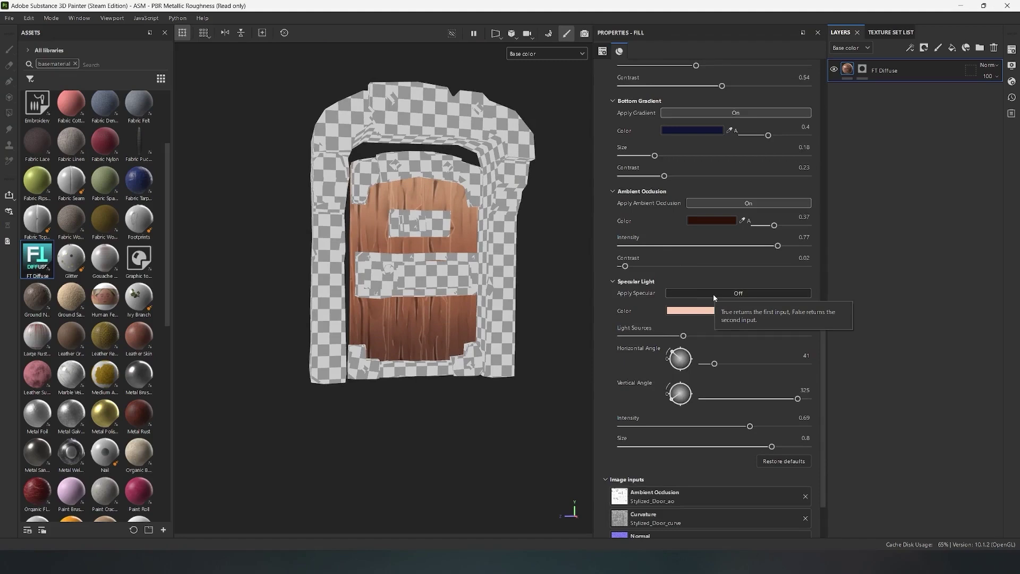
Turn on specular light in light green ACEE86 with its alpha lowered to 0.85.
{"action": "left_click", "coordinate": [713, 295]}
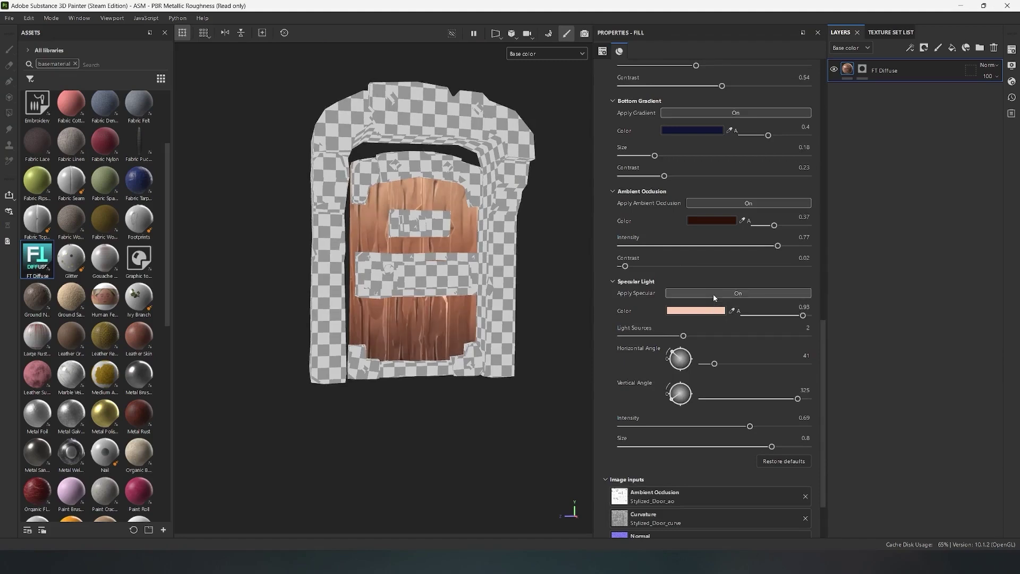
{"action": "left_click", "coordinate": [715, 311]}
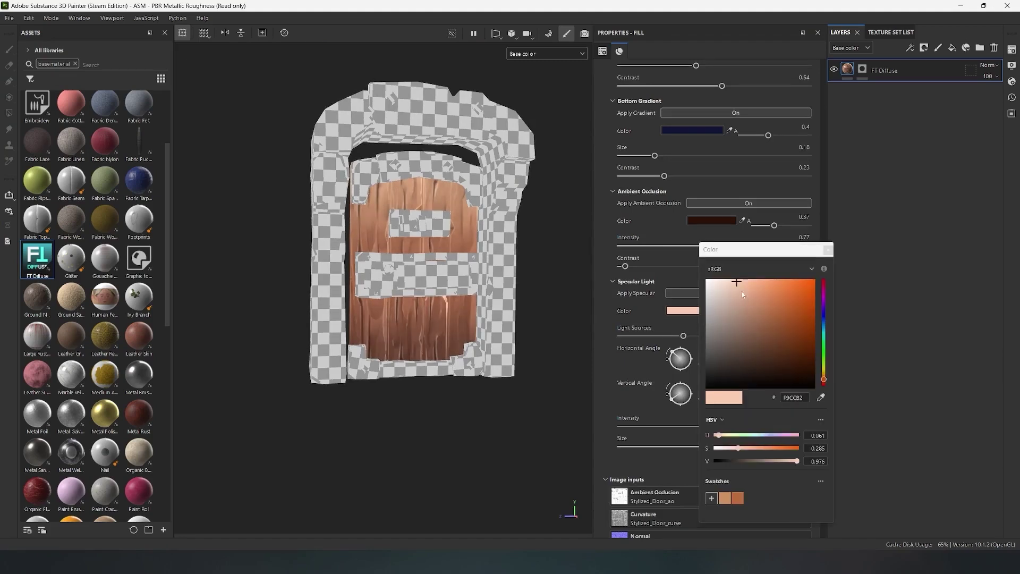
{"action": "left_click_drag", "start_coordinate": [744, 289], "coordinate": [753, 287]}
{"action": "left_click", "coordinate": [823, 357]}
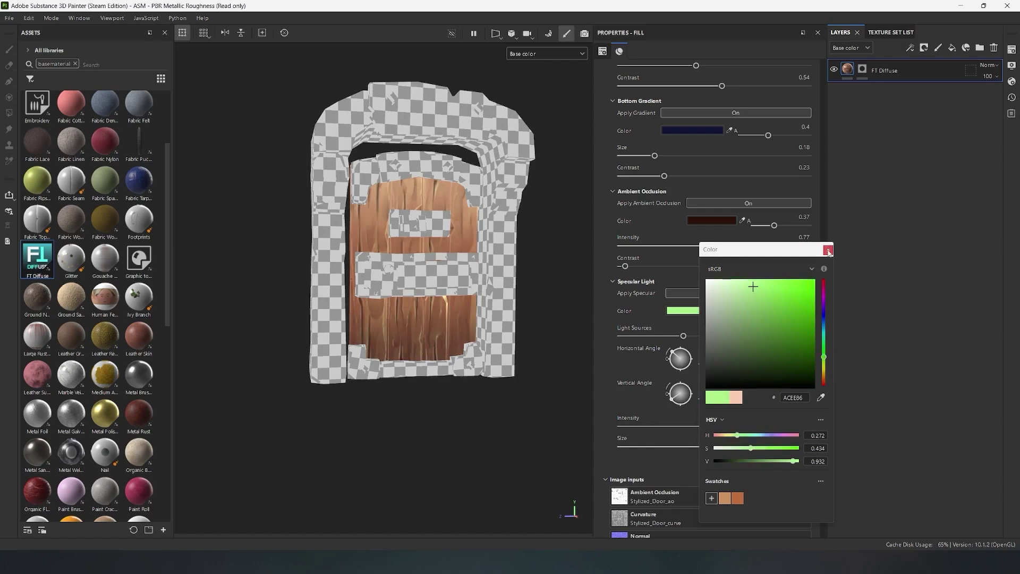
{"action": "left_click", "coordinate": [829, 251]}
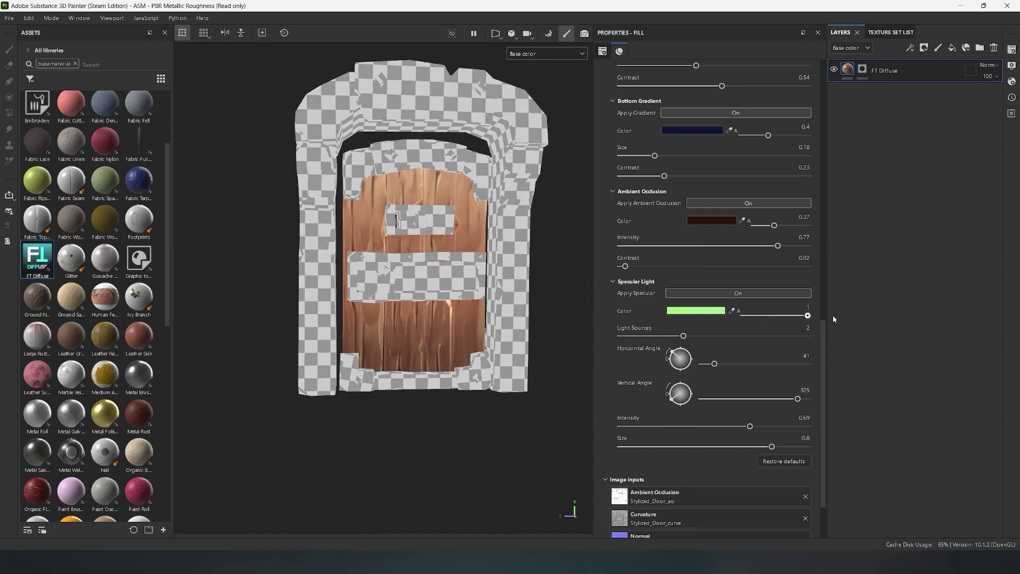
{"action": "left_click_drag", "start_coordinate": [808, 315], "coordinate": [794, 316]}
Rotate the specular light to horizontal angle 144 and vertical angle 40.
{"action": "mouse_move", "coordinate": [674, 356]}
{"action": "left_mouse_down"}
{"action": "mouse_move", "coordinate": [686, 369]}
{"action": "mouse_move", "coordinate": [702, 360]}
{"action": "mouse_move", "coordinate": [691, 349]}
{"action": "left_mouse_up"}
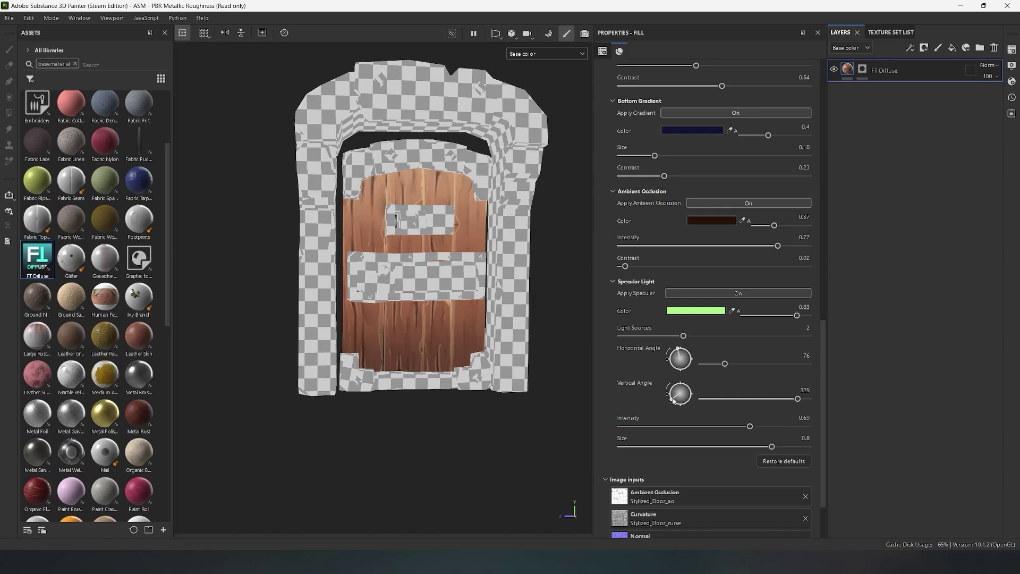
{"action": "left_click_drag", "start_coordinate": [683, 368], "coordinate": [685, 360]}
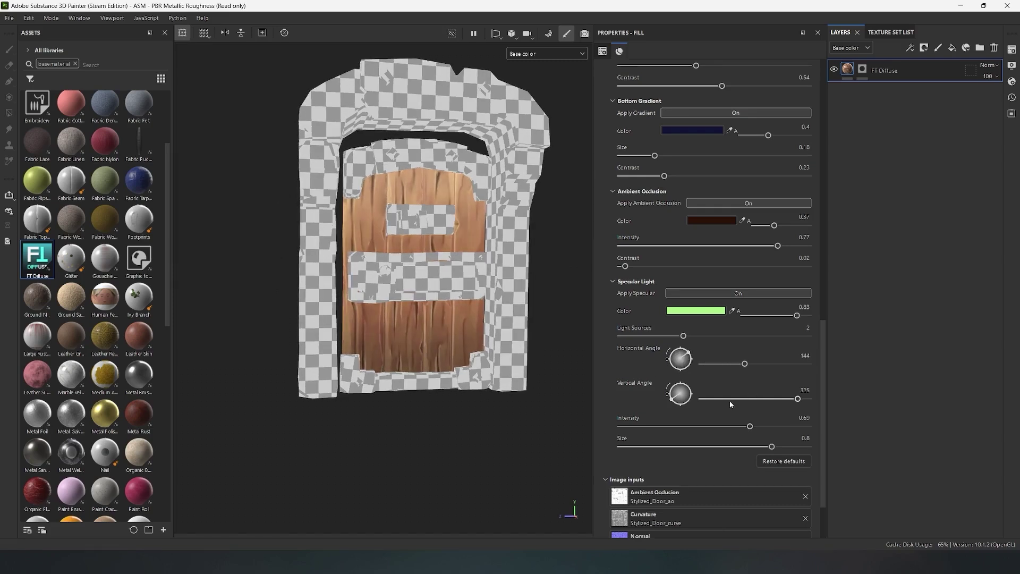
{"action": "mouse_move", "coordinate": [674, 400]}
{"action": "left_mouse_down"}
{"action": "mouse_move", "coordinate": [686, 383]}
{"action": "mouse_move", "coordinate": [681, 403]}
{"action": "left_mouse_up"}
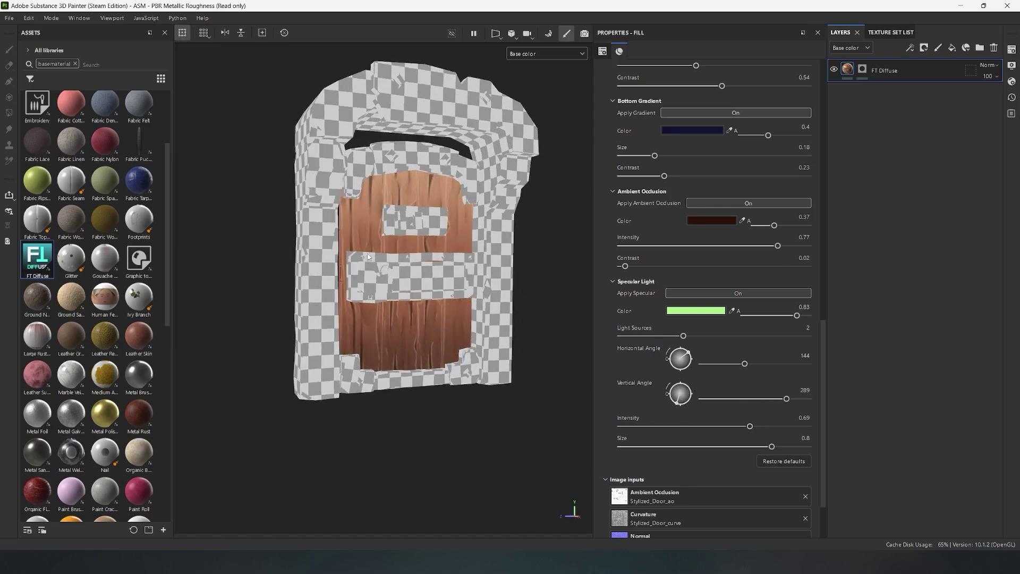
{"action": "left_click_drag", "start_coordinate": [392, 375], "coordinate": [413, 375], "text": "alt"}
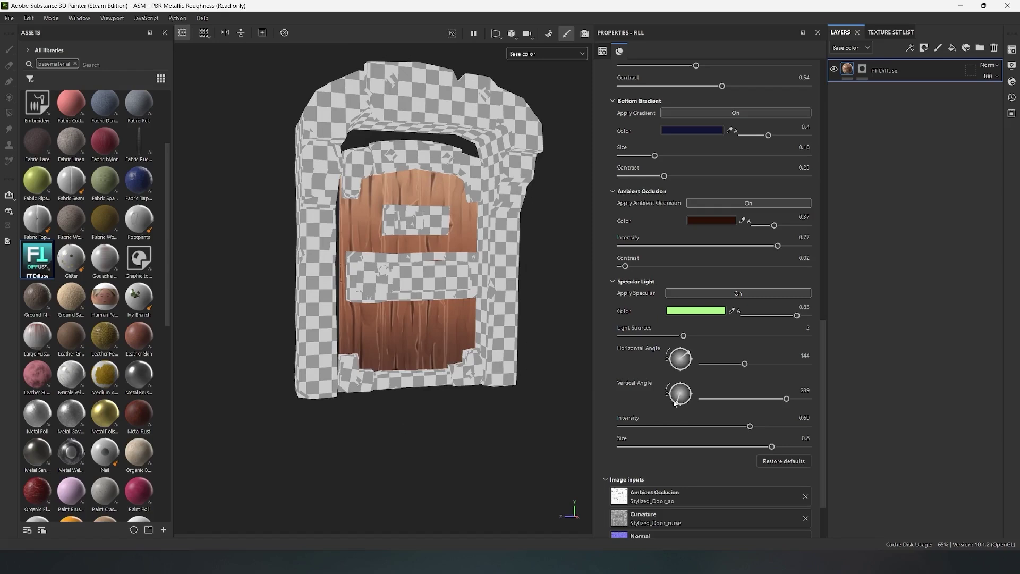
{"action": "left_click_drag", "start_coordinate": [674, 402], "coordinate": [673, 391]}
Set the specular vertical angle to 34 and compare one versus two light sources, keeping 2.
{"action": "left_click_drag", "start_coordinate": [424, 275], "coordinate": [387, 276], "text": "alt"}
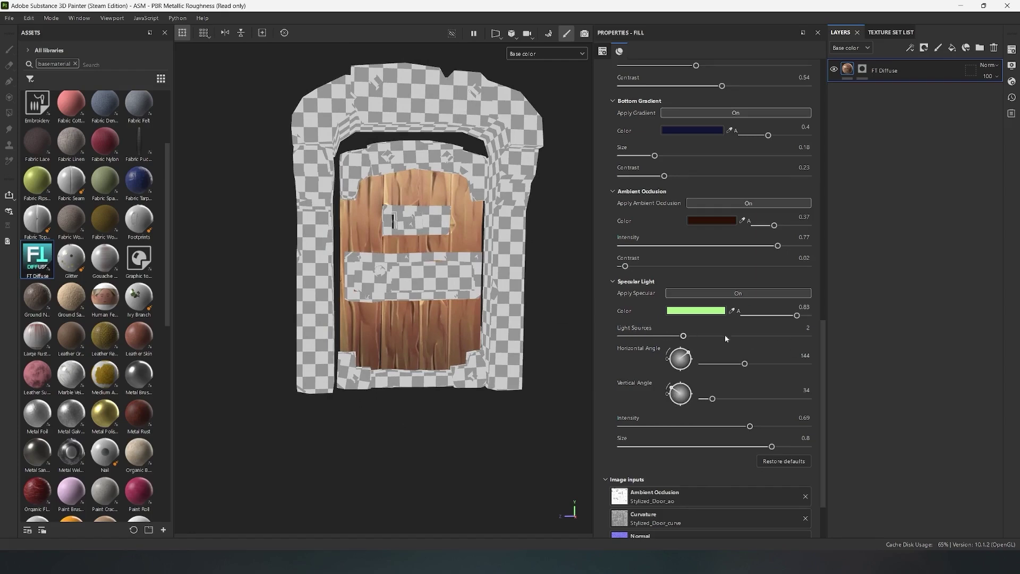
{"action": "key", "text": "alt"}
{"action": "left_click_drag", "start_coordinate": [360, 247], "coordinate": [405, 189], "text": "alt"}
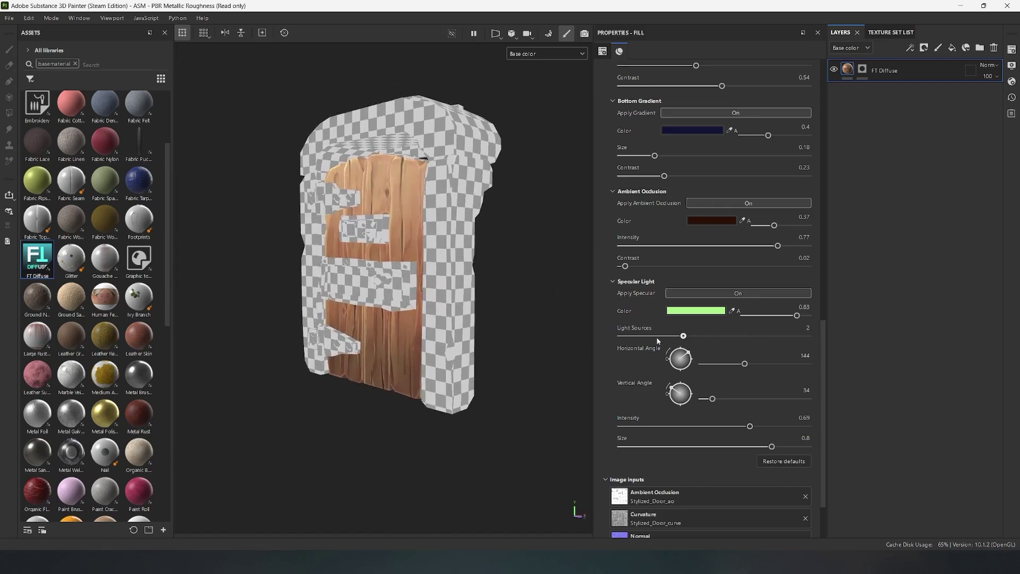
{"action": "left_click_drag", "start_coordinate": [658, 341], "coordinate": [638, 342]}
{"action": "left_click_drag", "start_coordinate": [487, 267], "coordinate": [264, 256], "text": "alt"}
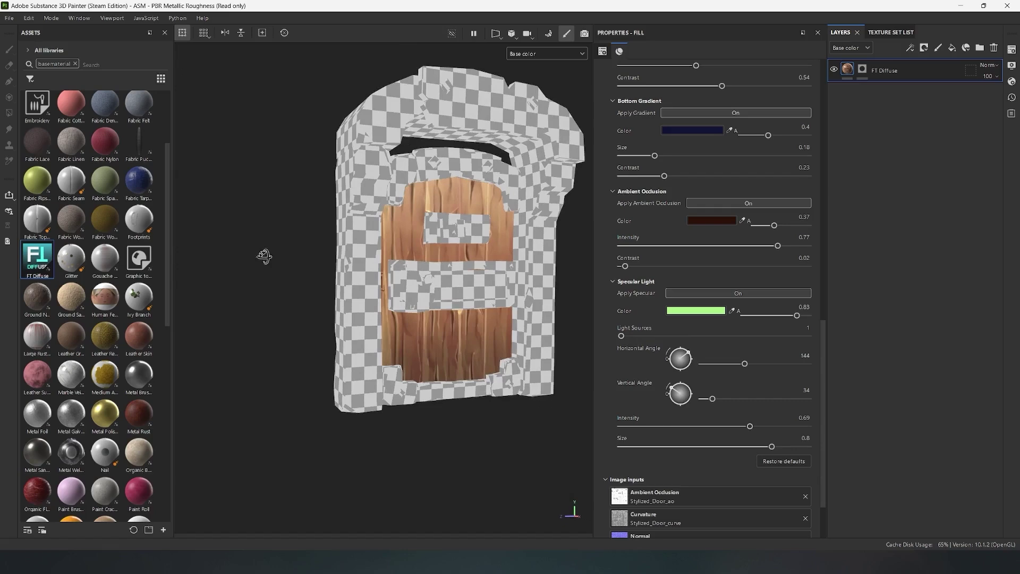
{"action": "left_click_drag", "start_coordinate": [325, 287], "coordinate": [456, 286], "text": "alt"}
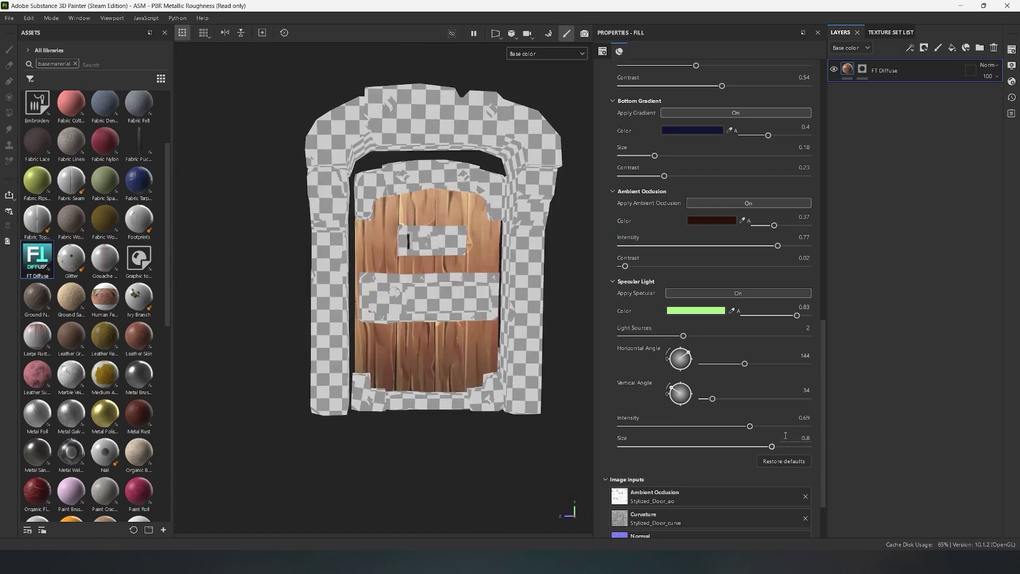
Lower specular intensity to 0.49 and set highlight size to 0.75.
{"action": "left_click_drag", "start_coordinate": [747, 426], "coordinate": [712, 426]}
{"action": "mouse_move", "coordinate": [771, 447]}
{"action": "left_mouse_down"}
{"action": "mouse_move", "coordinate": [720, 447]}
{"action": "mouse_move", "coordinate": [802, 451]}
{"action": "mouse_move", "coordinate": [781, 448]}
{"action": "left_mouse_up"}
{"action": "scroll", "coordinate": [391, 342], "scroll_direction": "up", "scroll_amount": 5}
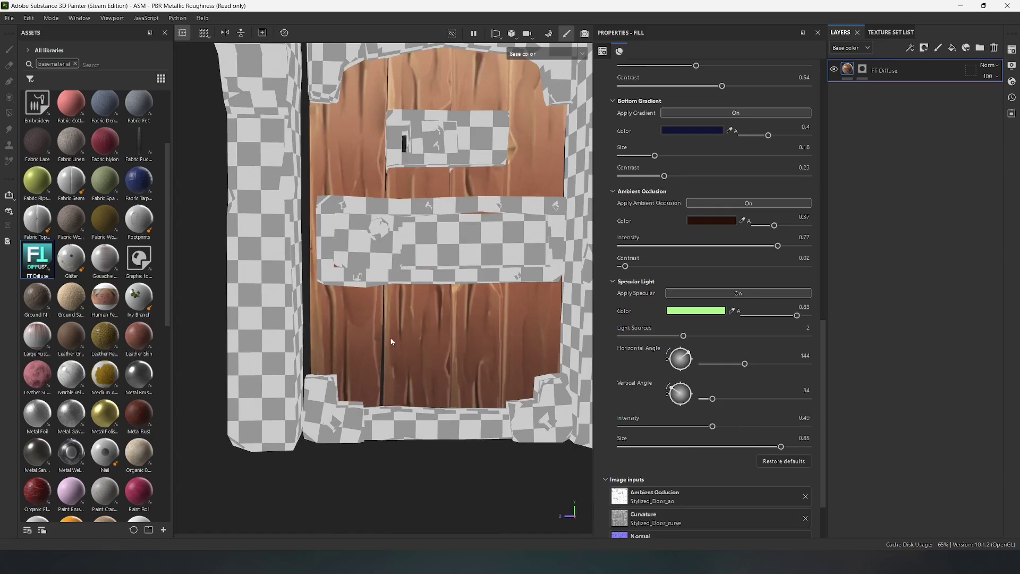
{"action": "mouse_move", "coordinate": [771, 447]}
{"action": "left_mouse_down"}
{"action": "mouse_move", "coordinate": [798, 447]}
{"action": "mouse_move", "coordinate": [766, 461]}
{"action": "mouse_move", "coordinate": [760, 446]}
{"action": "left_mouse_up"}
{"action": "scroll", "coordinate": [425, 327], "scroll_direction": "down", "scroll_amount": 5}
{"action": "scroll", "coordinate": [383, 254], "scroll_direction": "down", "scroll_amount": 4}
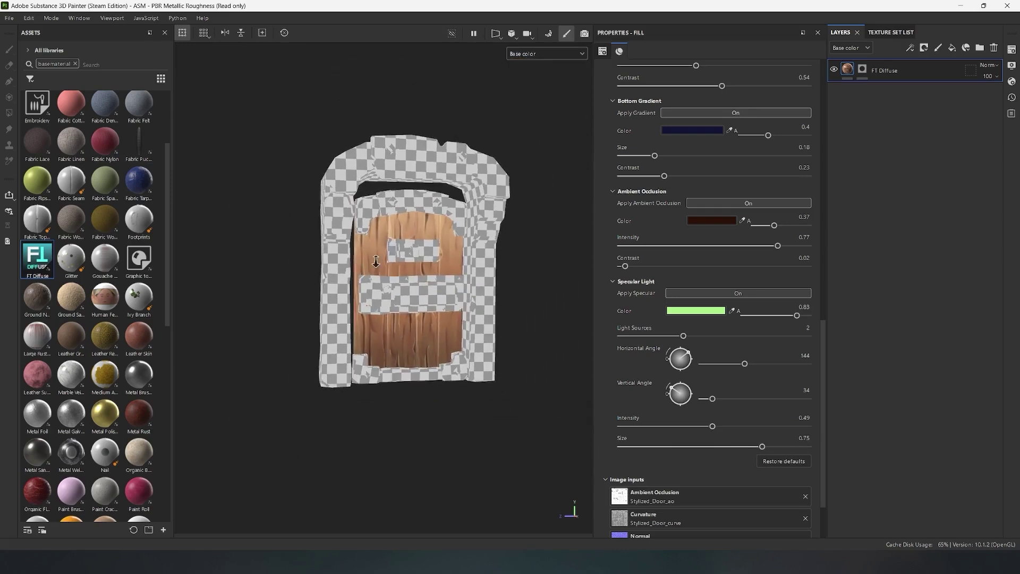
Switch the viewport to Material mode and rotate the environment lighting around the door.
{"action": "left_click_drag", "start_coordinate": [383, 253], "coordinate": [320, 259], "text": "alt"}
{"action": "key", "text": "m"}
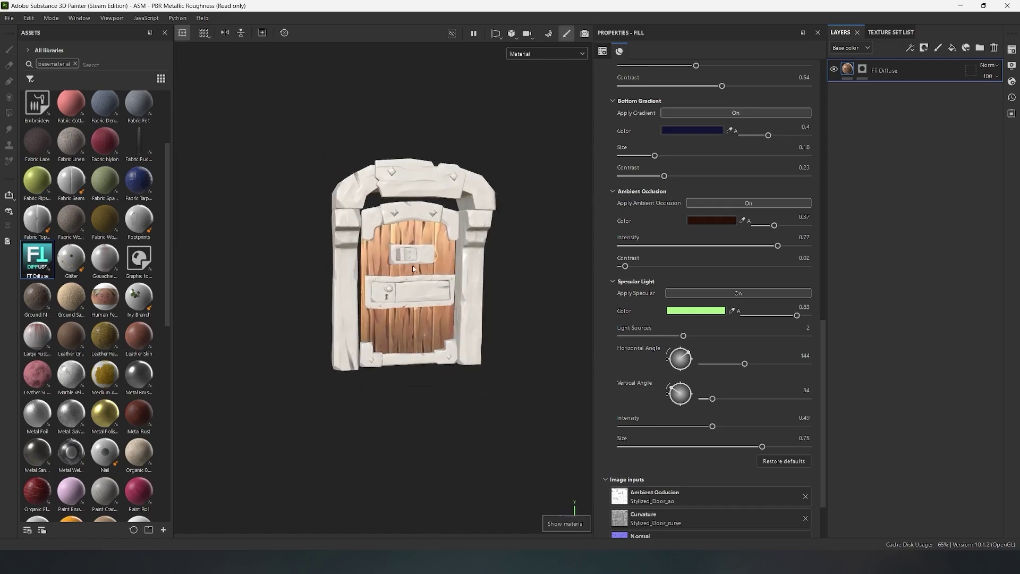
{"action": "right_click_drag", "start_coordinate": [414, 269], "coordinate": [352, 263], "text": "shift"}
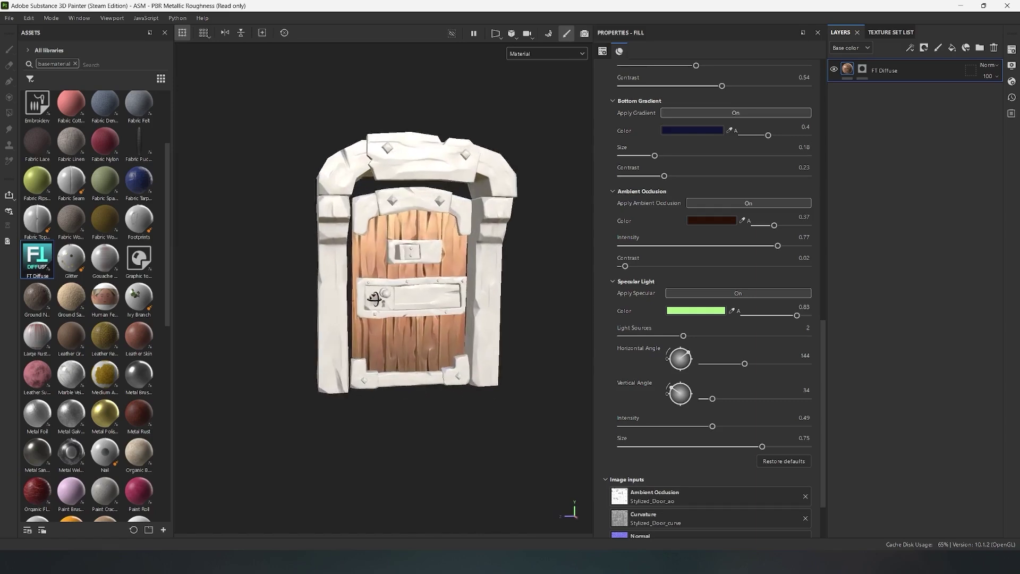
Orbit and zoom around the finished Stylized_Door_Texture_Final door from side, front and three-quarter views.
{"action": "left_click_drag", "start_coordinate": [375, 298], "coordinate": [369, 298], "text": "alt"}
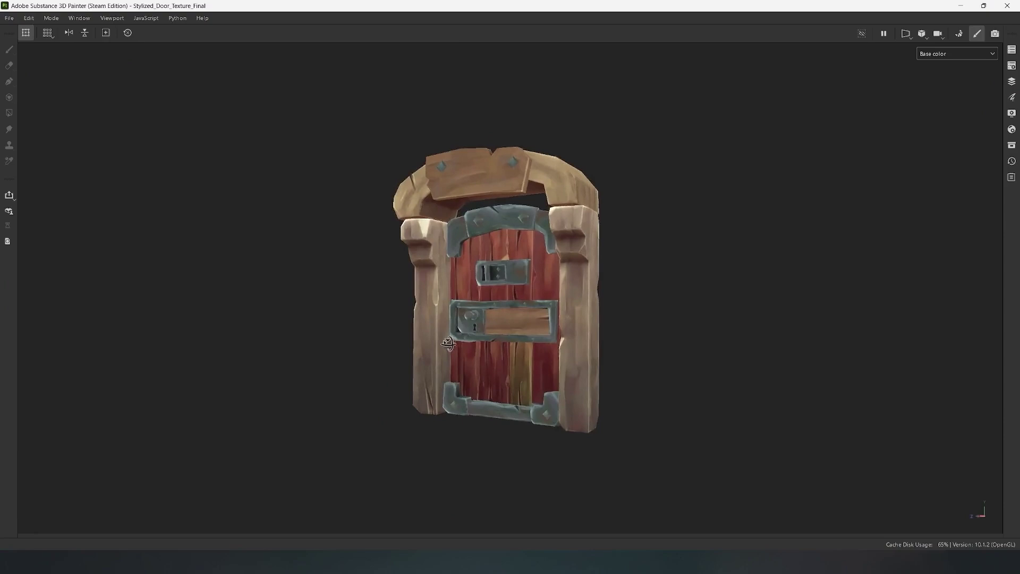
{"action": "right_click_drag", "start_coordinate": [458, 344], "coordinate": [571, 420], "text": "alt"}
{"action": "left_click_drag", "start_coordinate": [391, 358], "coordinate": [468, 353], "text": "alt"}
{"action": "left_click_drag", "start_coordinate": [402, 326], "coordinate": [649, 324], "text": "alt"}
{"action": "left_click_drag", "start_coordinate": [403, 373], "coordinate": [246, 346], "text": "alt"}
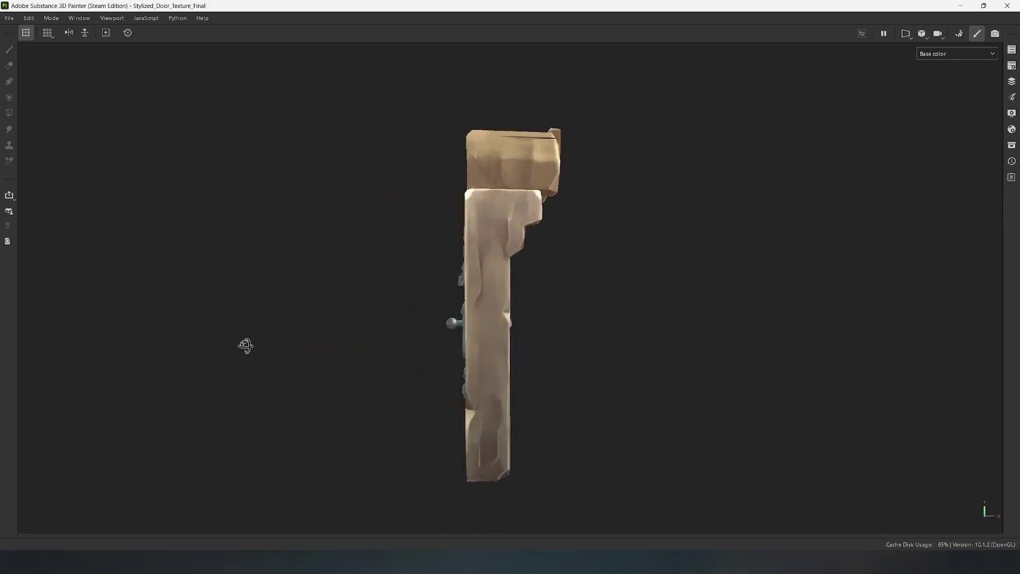